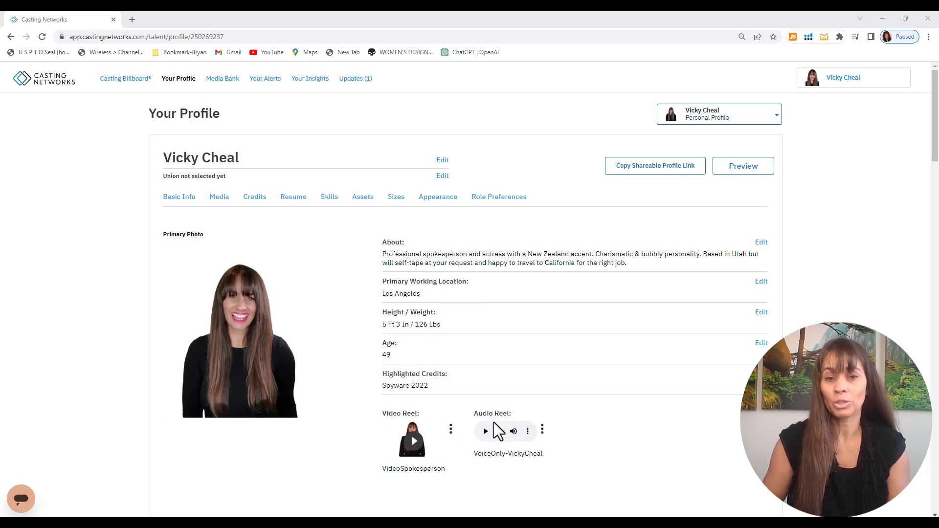
Switch the active profile to Stars Talent using the profile selector.
{"action": "scroll", "coordinate": [677, 396], "scroll_direction": "down", "scroll_amount": 6}
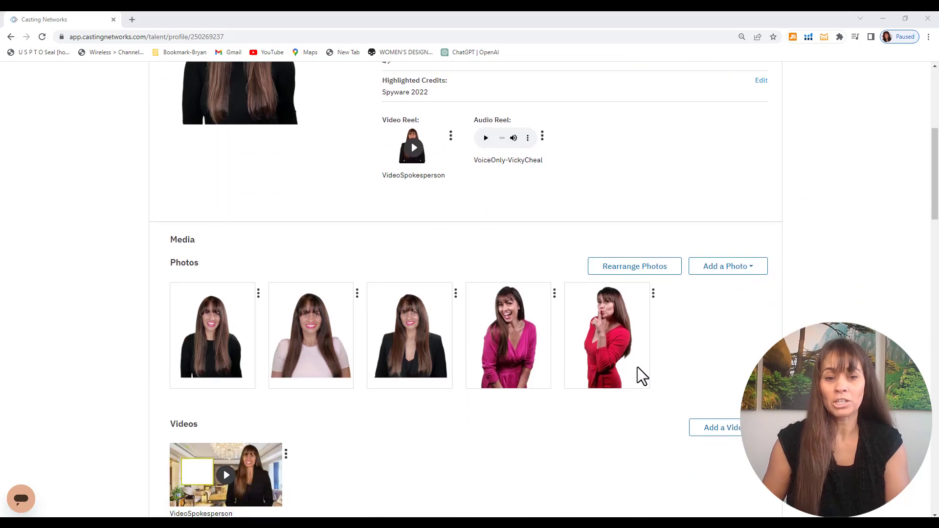
{"action": "scroll", "coordinate": [639, 366], "scroll_direction": "down", "scroll_amount": 2}
{"action": "scroll", "coordinate": [640, 367], "scroll_direction": "down", "scroll_amount": 7}
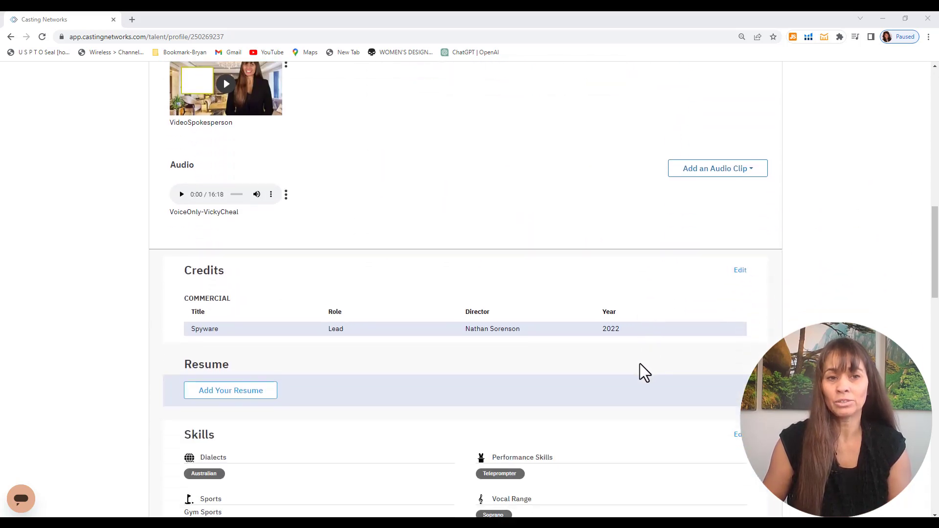
{"action": "scroll", "coordinate": [639, 365], "scroll_direction": "down", "scroll_amount": 5}
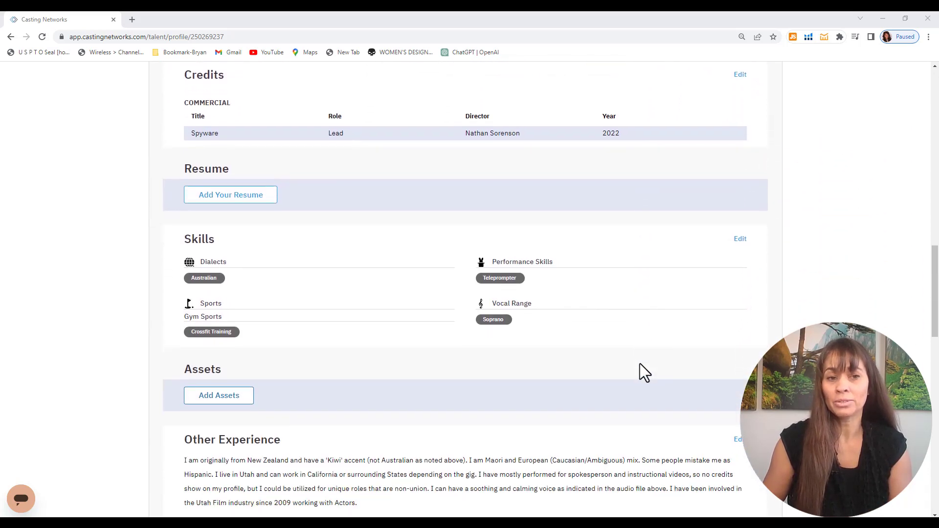
{"action": "scroll", "coordinate": [640, 365], "scroll_direction": "down", "scroll_amount": 15}
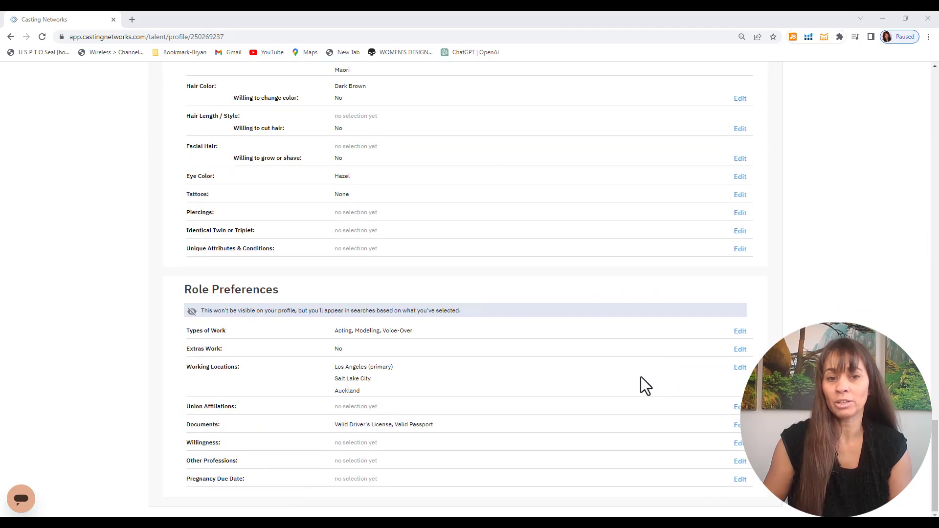
{"action": "scroll", "coordinate": [641, 377], "scroll_direction": "up", "scroll_amount": 6}
{"action": "scroll", "coordinate": [641, 377], "scroll_direction": "up", "scroll_amount": 20}
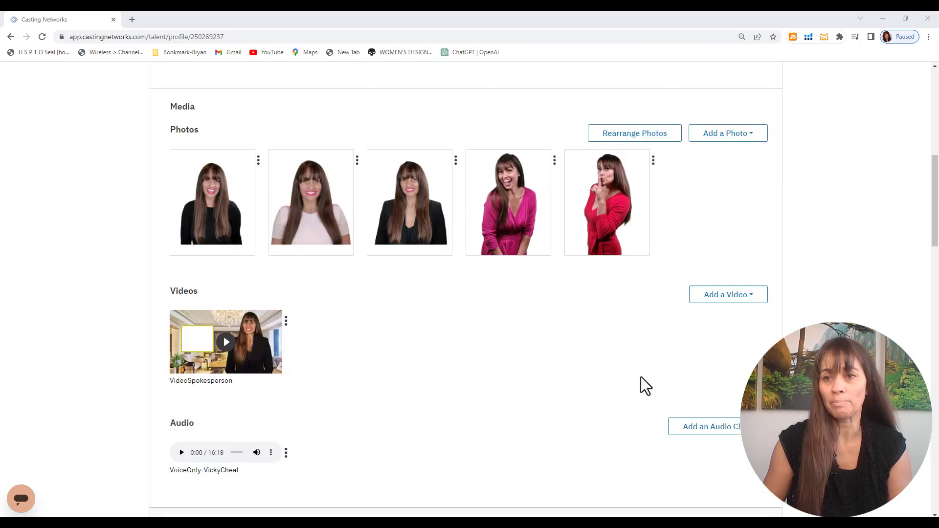
{"action": "scroll", "coordinate": [640, 385], "scroll_direction": "up", "scroll_amount": 1}
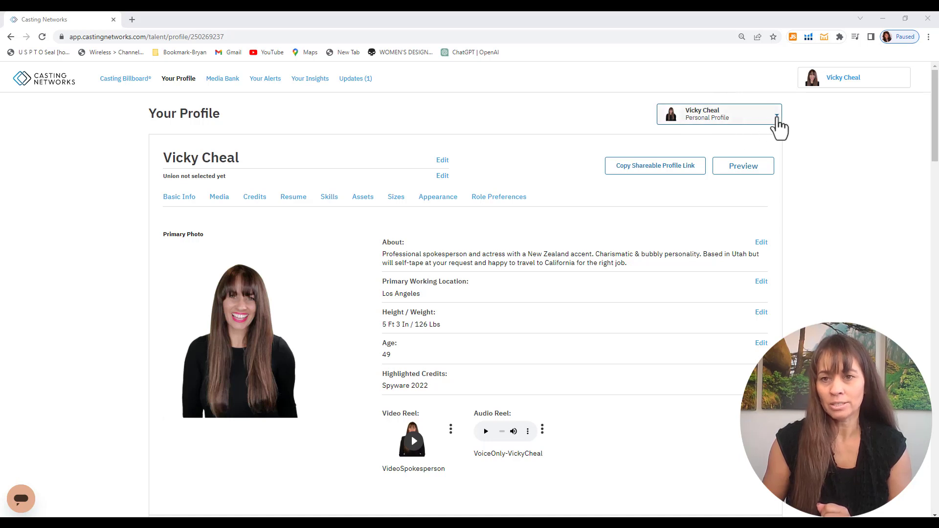
{"action": "left_click", "coordinate": [778, 122]}
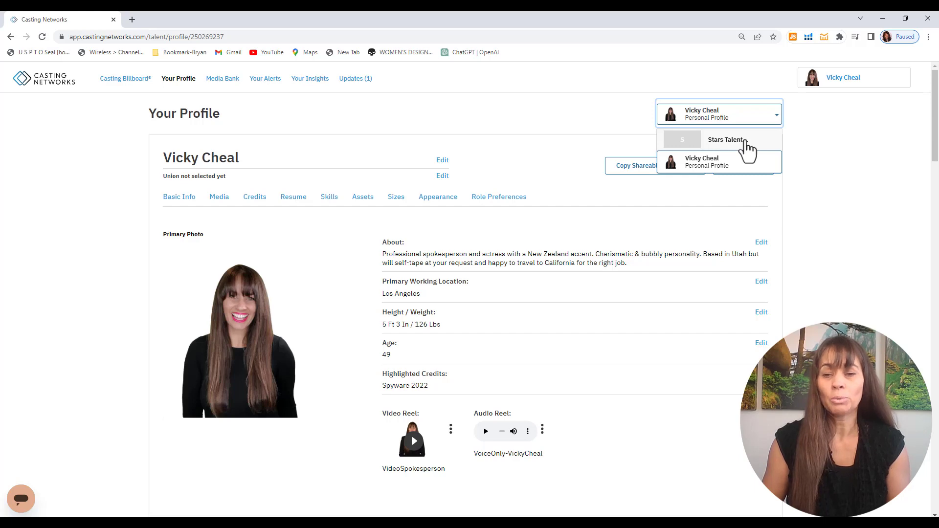
{"action": "left_click", "coordinate": [746, 148]}
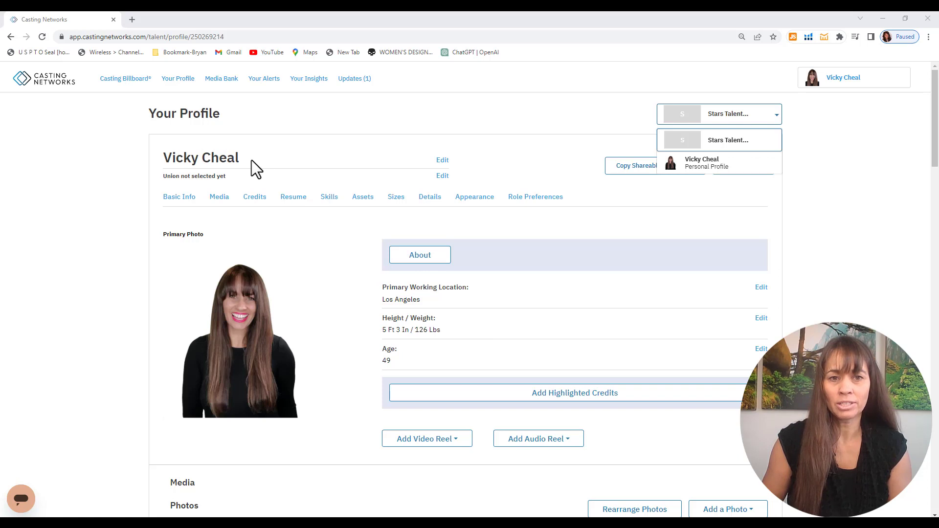
Mark the profile's union as SAG-AFTRA with status Eligible and save the profile.
{"action": "left_click", "coordinate": [446, 178]}
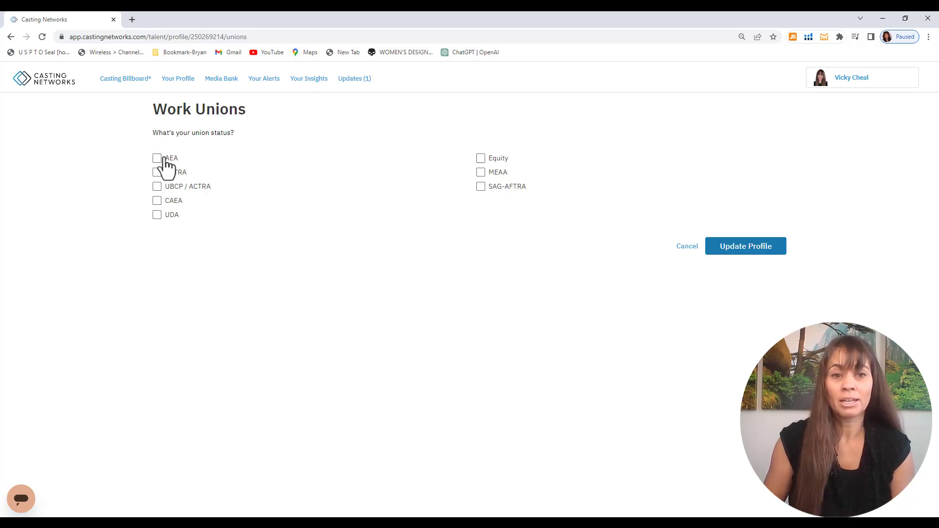
{"action": "left_click", "coordinate": [481, 190]}
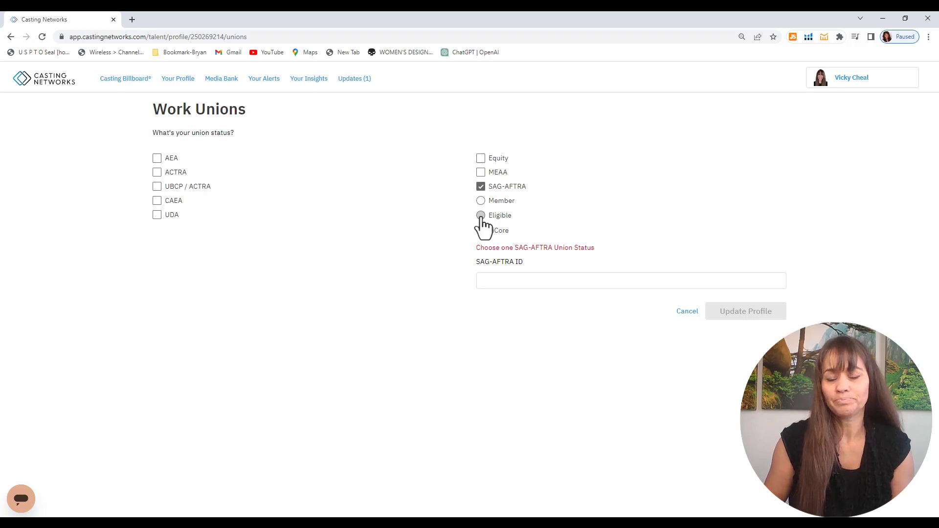
{"action": "left_click", "coordinate": [481, 216]}
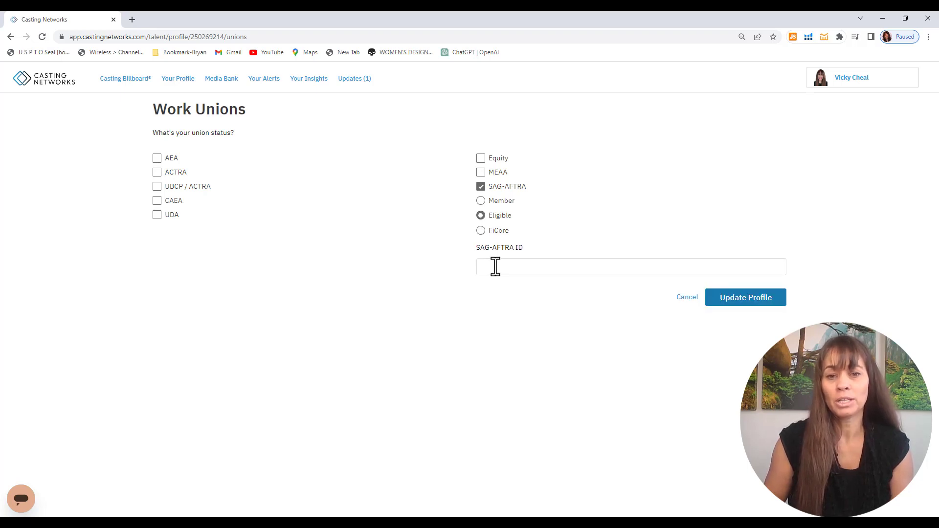
{"action": "left_click", "coordinate": [481, 202]}
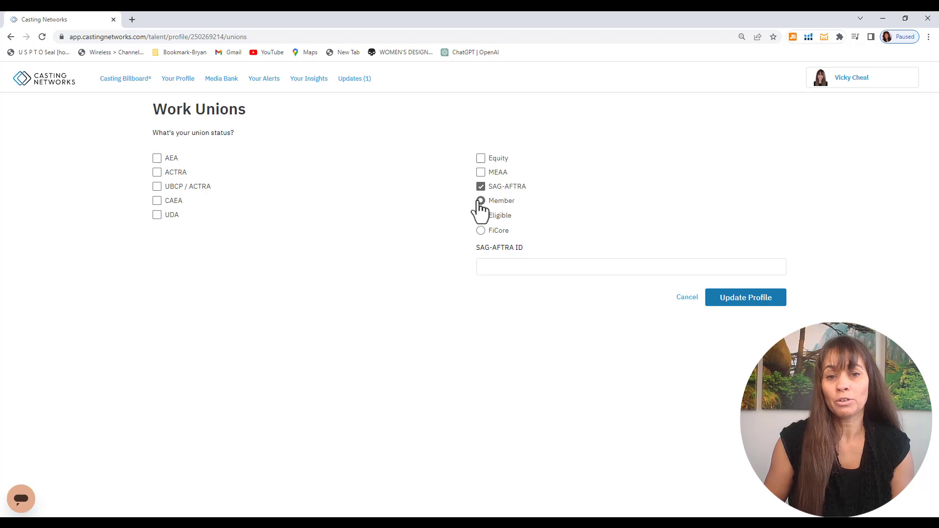
{"action": "left_click", "coordinate": [490, 269]}
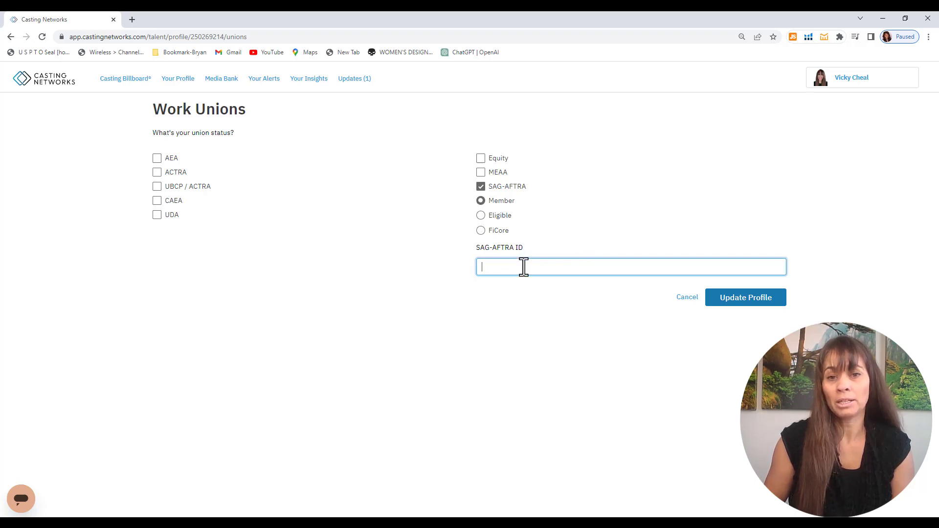
{"action": "left_click", "coordinate": [481, 216]}
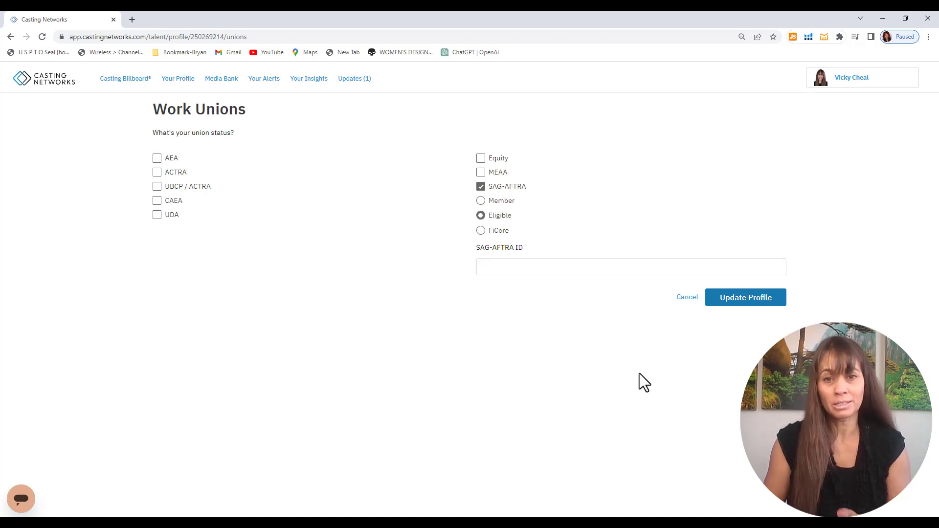
{"action": "left_click", "coordinate": [746, 298]}
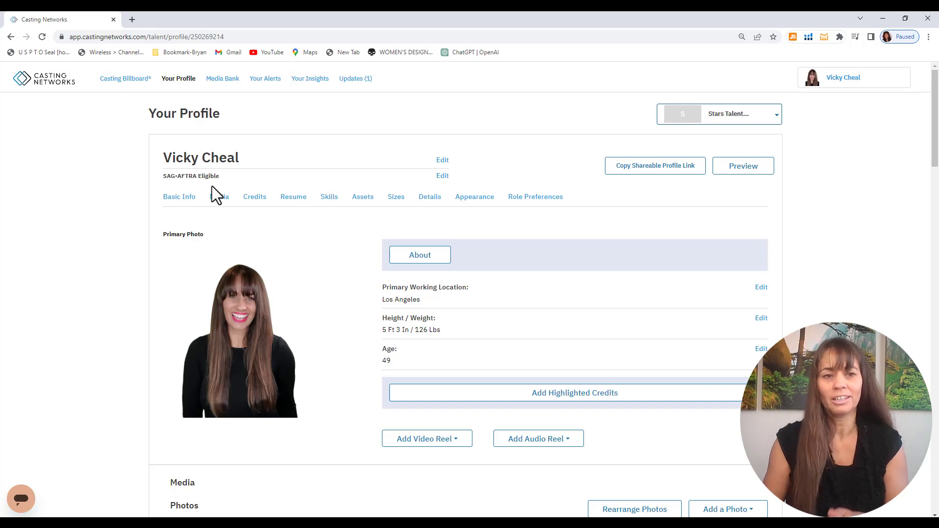
Paste the prepared New Zealand-accented spokesperson bio into About and save it.
{"action": "left_click", "coordinate": [434, 263]}
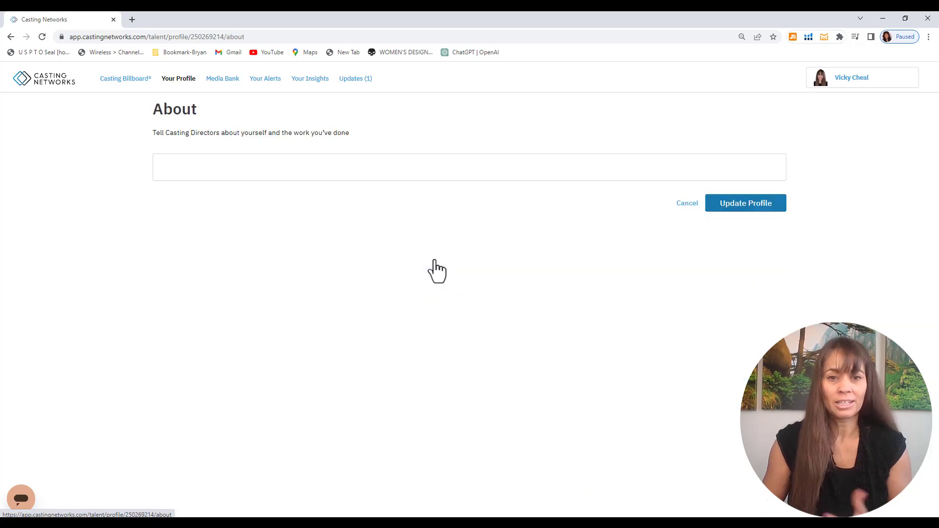
{"action": "left_click", "coordinate": [257, 170]}
{"action": "type", "text": "Professional spokesperson and actress with a New Zealand accent. Charismatic & bubbly personality. Based in Utah but will self-tape at your request and happy to travel to California for the right job."}
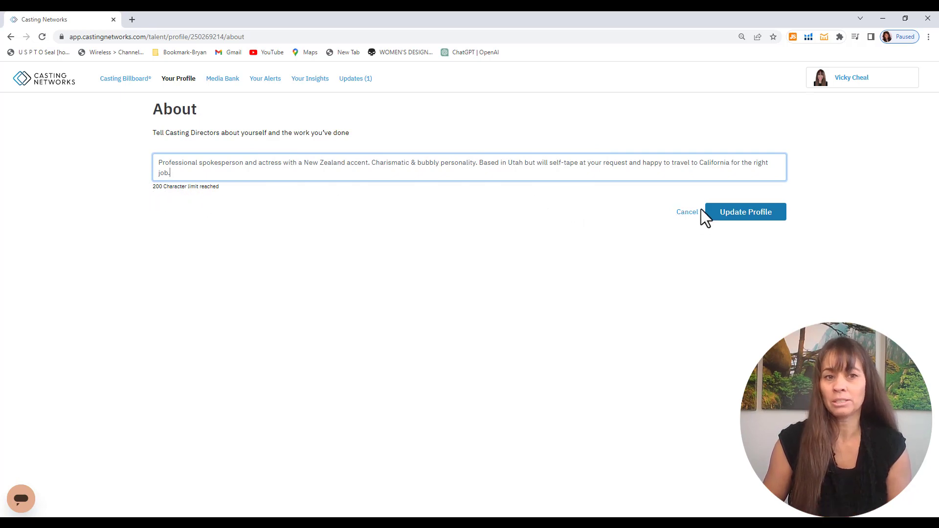
{"action": "left_click", "coordinate": [742, 218]}
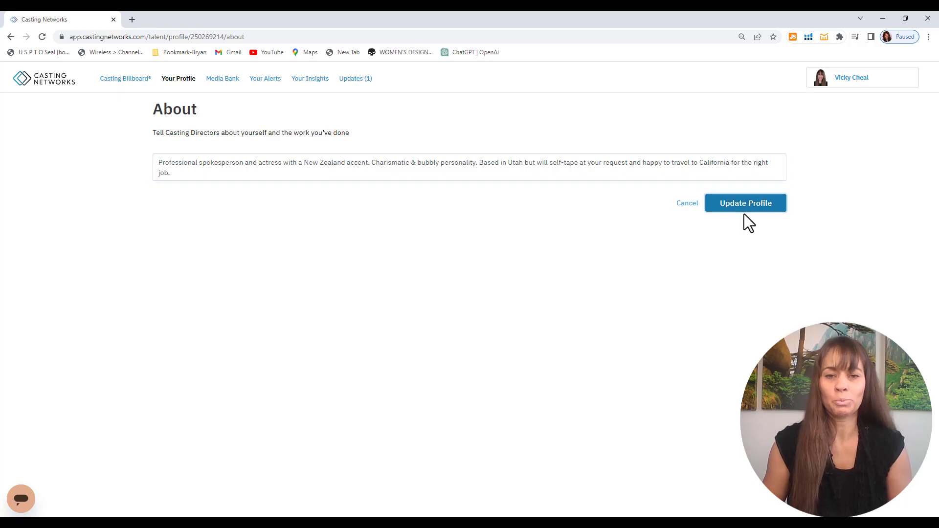
{"action": "left_click", "coordinate": [746, 212]}
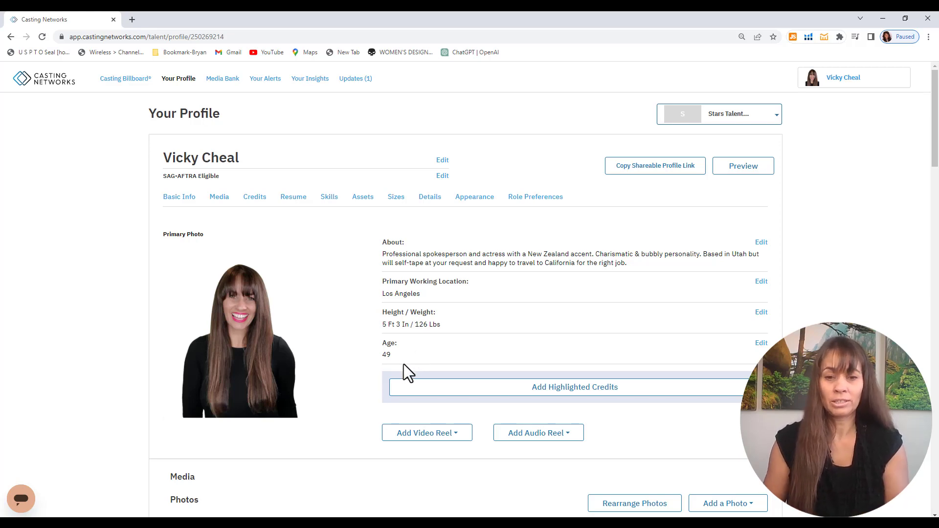
Start a new Commercial credit titled 'Spyware' with the role Lead.
{"action": "left_click", "coordinate": [610, 392]}
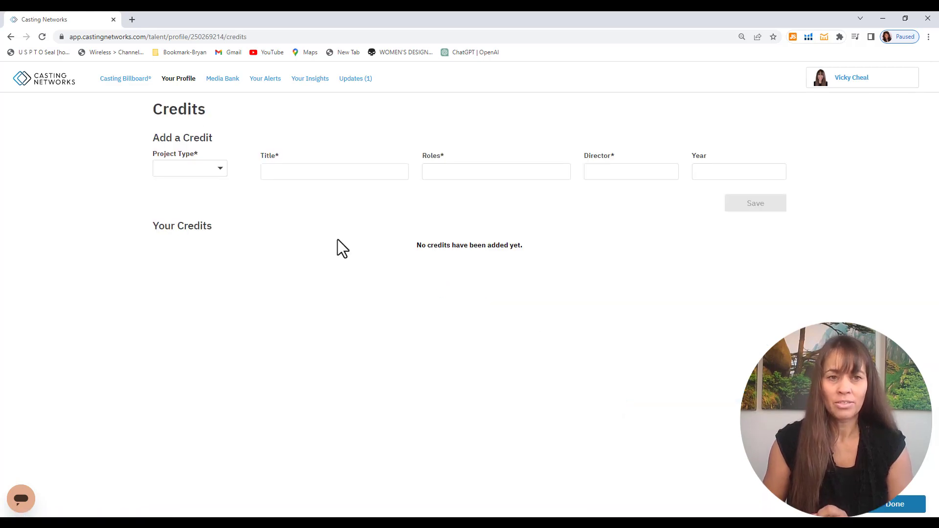
{"action": "left_click", "coordinate": [222, 171]}
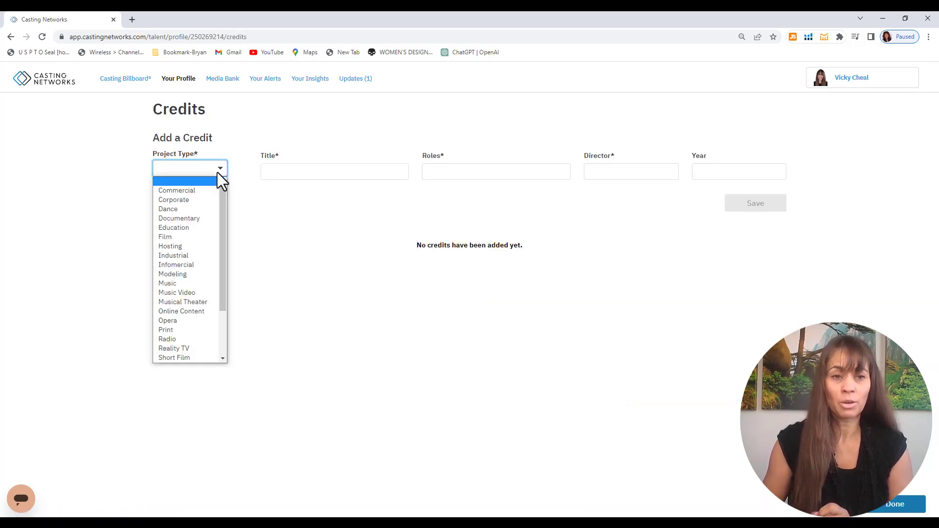
{"action": "left_click", "coordinate": [200, 192]}
{"action": "left_click", "coordinate": [313, 172]}
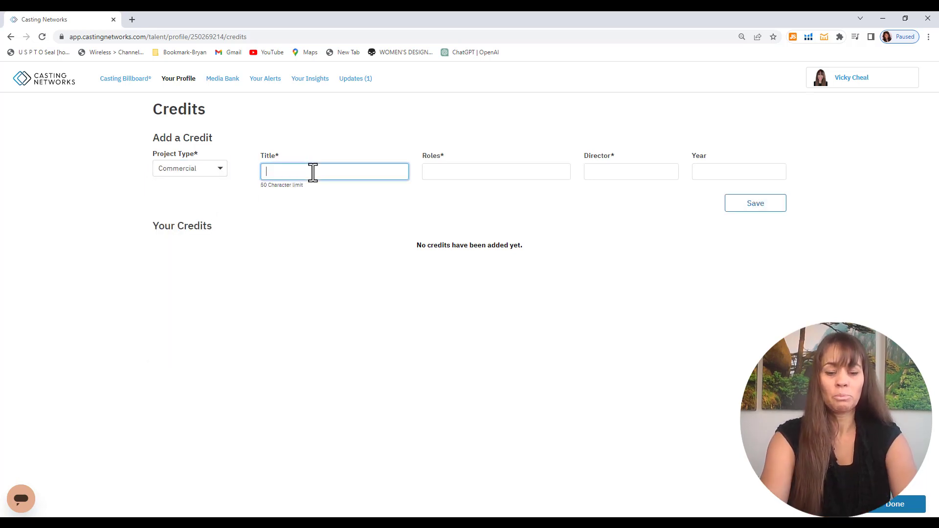
{"action": "type", "text": "Spyw"}
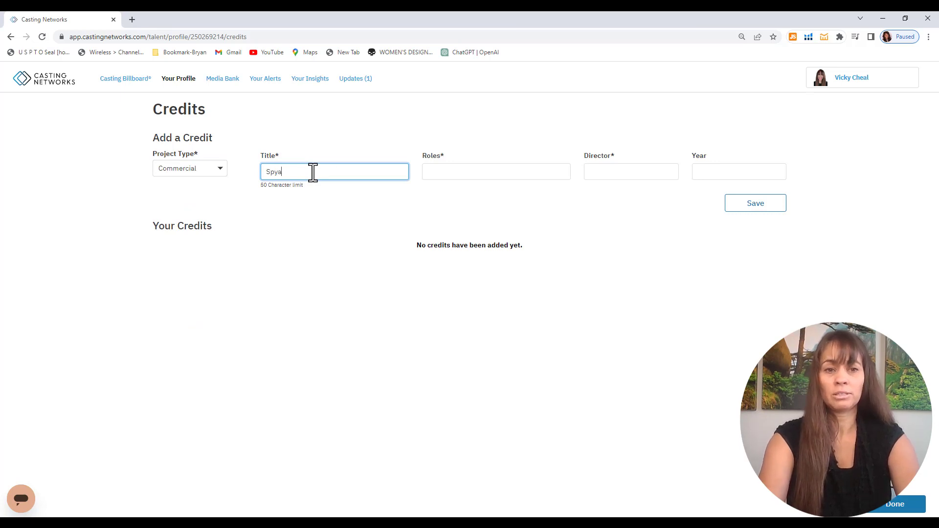
{"action": "type", "text": "are"}
{"action": "key", "text": "Tab"}
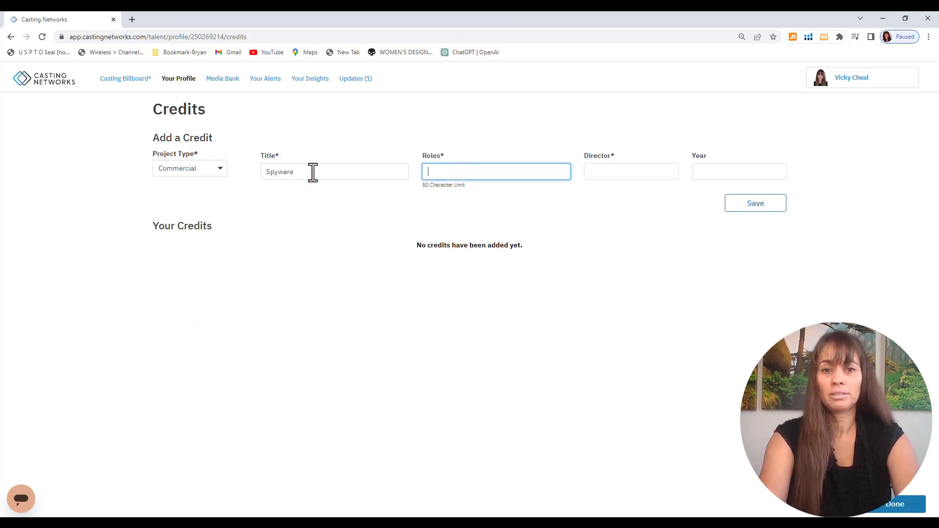
{"action": "type", "text": "Lea"}
{"action": "key", "text": "BackSpace"}
{"action": "key", "text": "BackSpace"}
{"action": "key", "text": "BackSpace"}
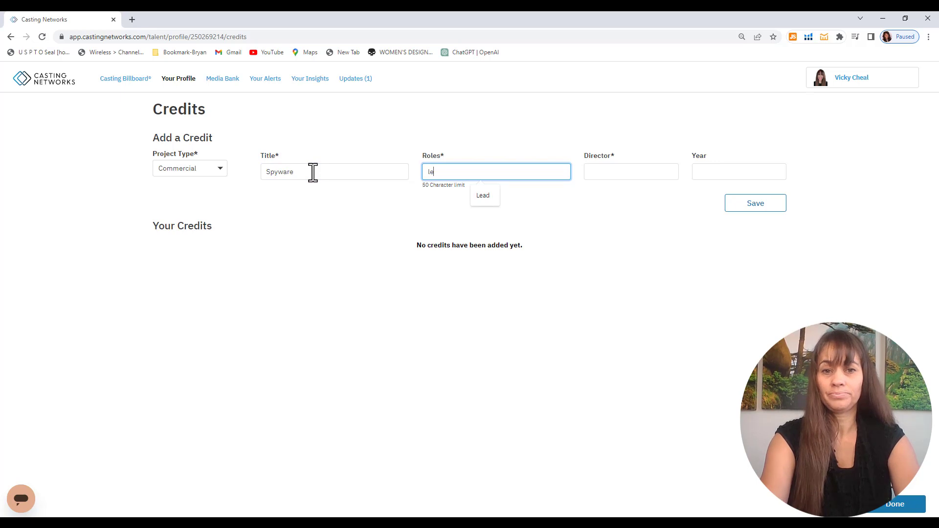
{"action": "type", "text": "Lead"}
{"action": "key", "text": "Tab"}
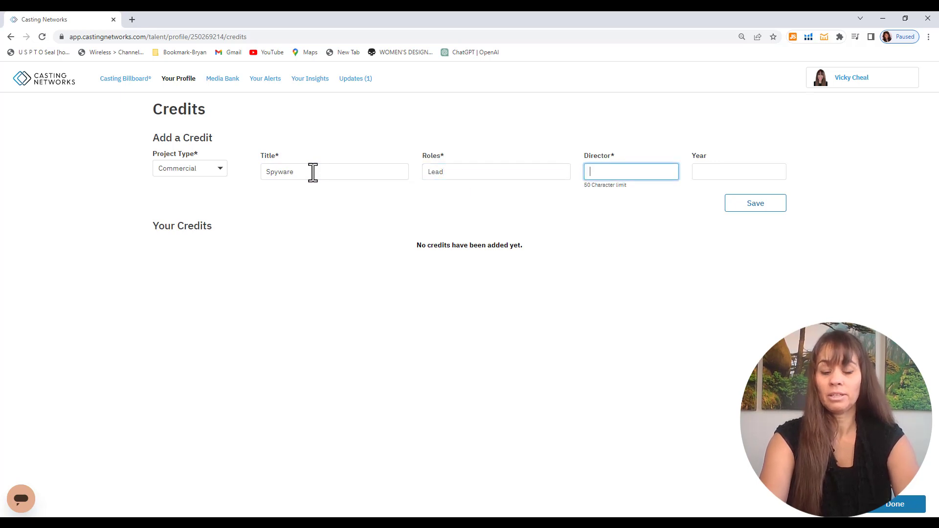
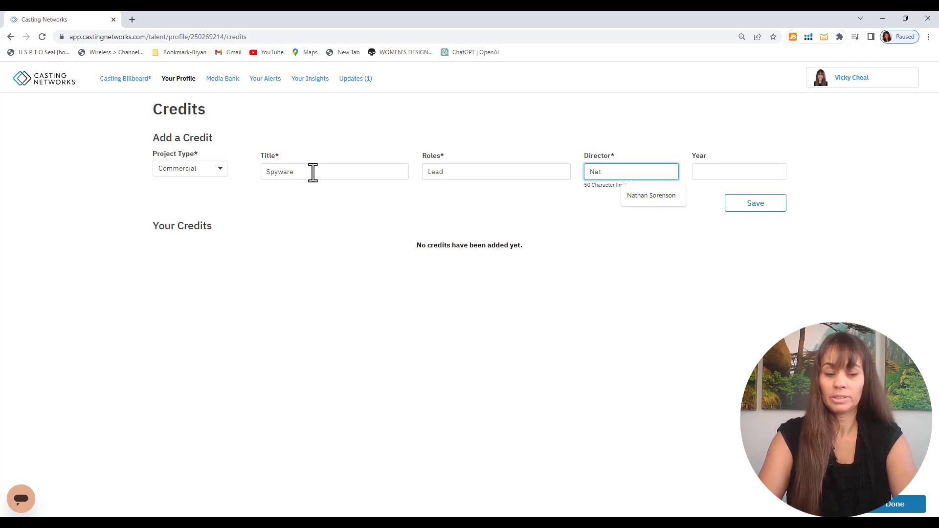
Fill in the credit's director name and the year 2022.
{"action": "key", "text": "Tab"}
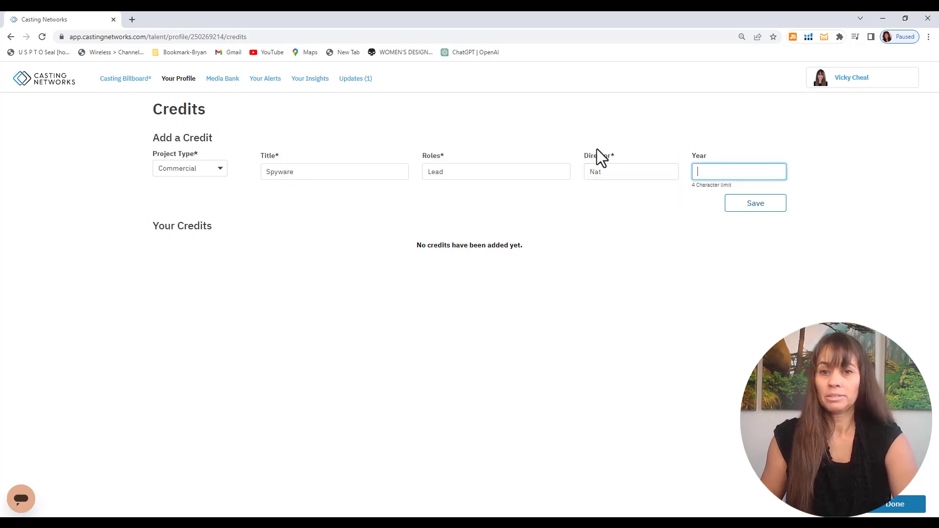
{"action": "left_click", "coordinate": [627, 173]}
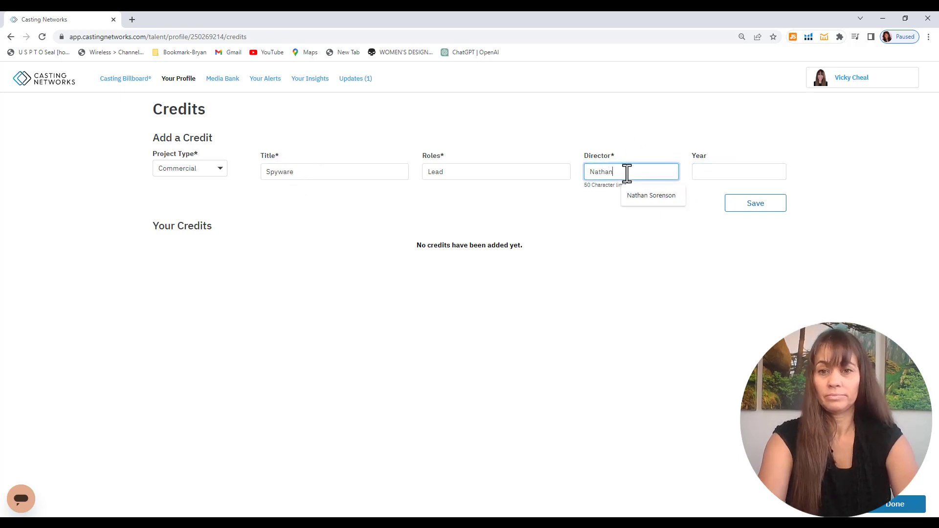
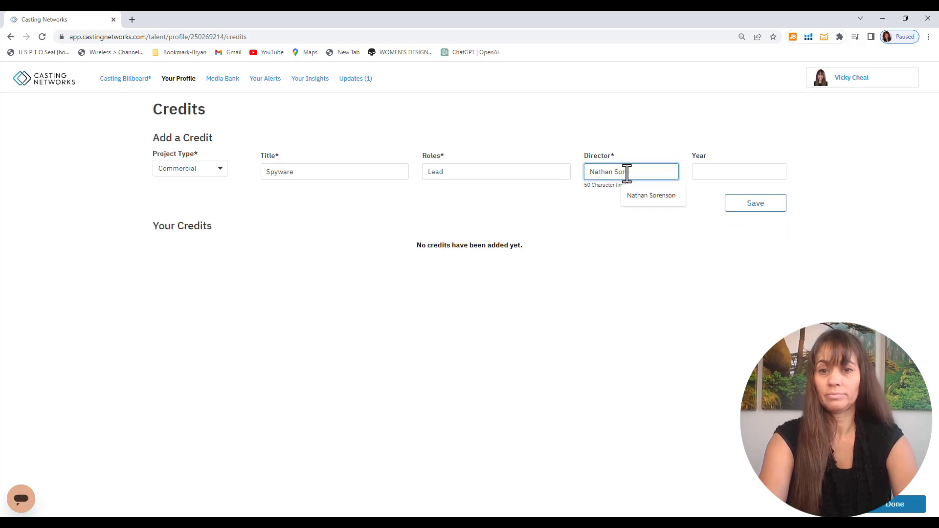
{"action": "key", "text": "Tab"}
{"action": "type", "text": "20"}
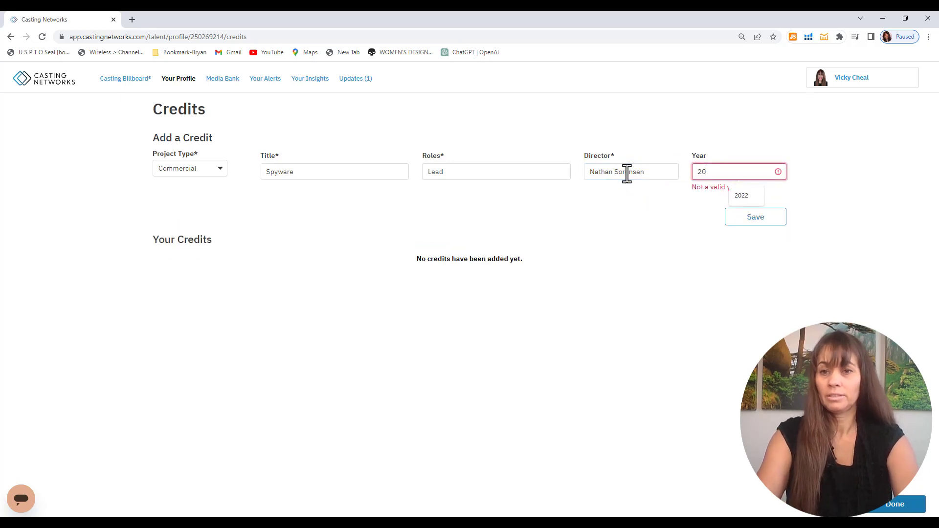
{"action": "type", "text": "22"}
Save the Spyware credit and replicate it to the Personal Profile as well.
{"action": "left_click", "coordinate": [765, 206]}
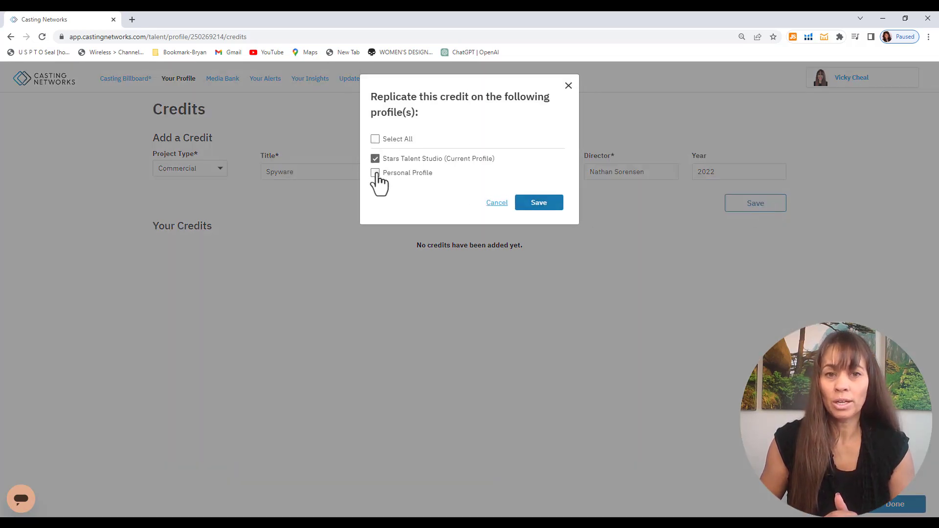
{"action": "left_click", "coordinate": [375, 173]}
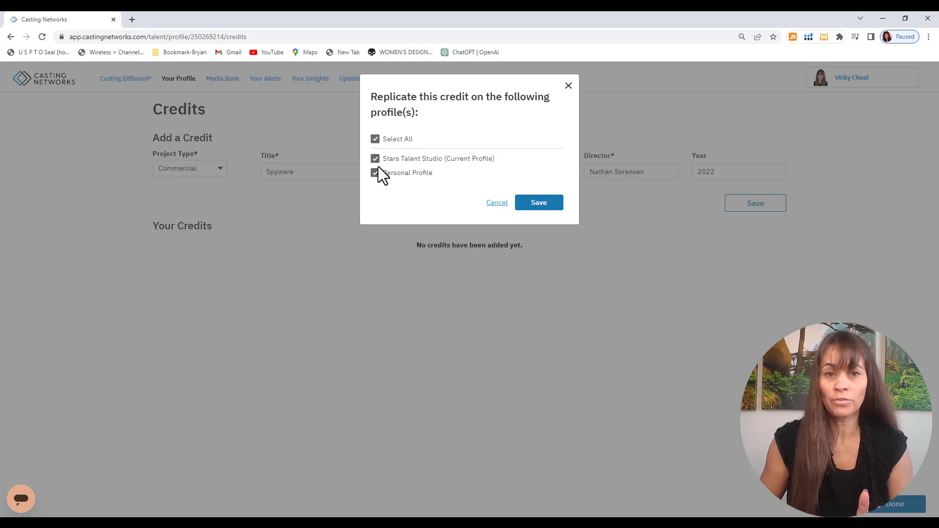
{"action": "left_click", "coordinate": [539, 205]}
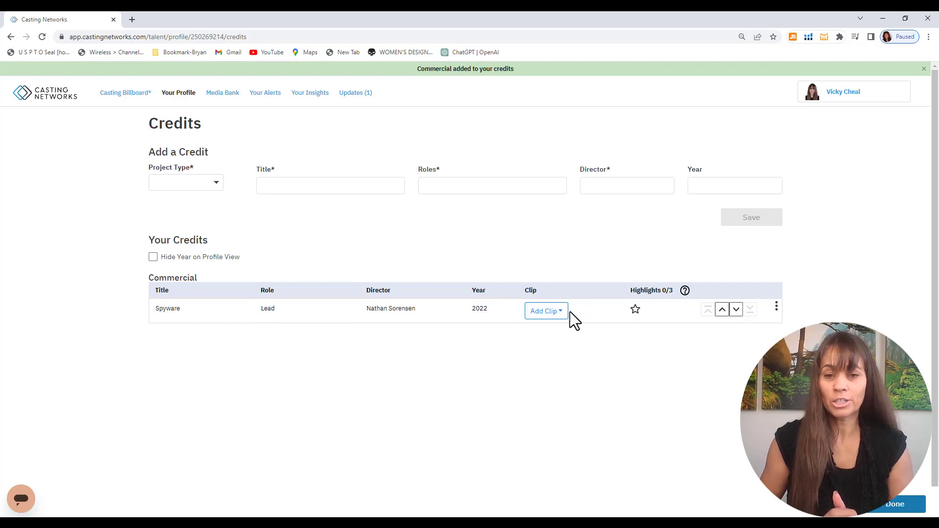
{"action": "left_click", "coordinate": [569, 298]}
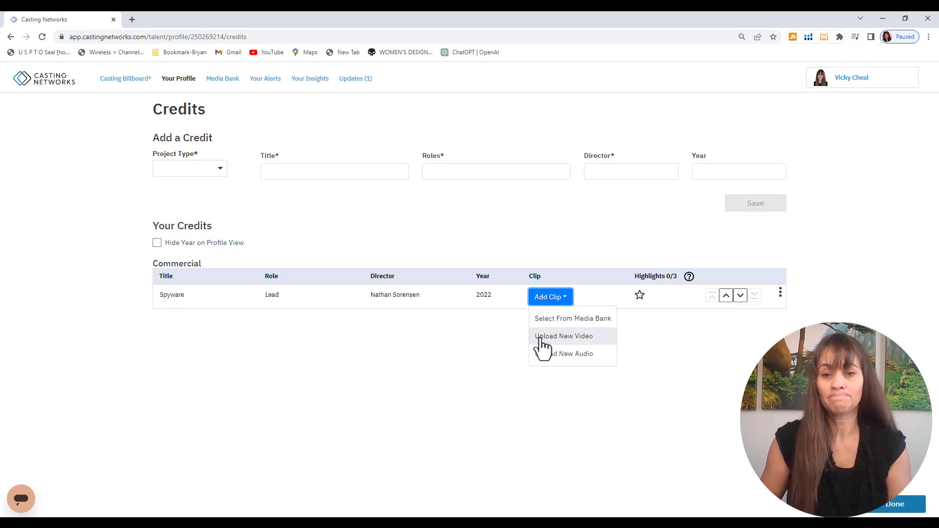
{"action": "left_click", "coordinate": [484, 347]}
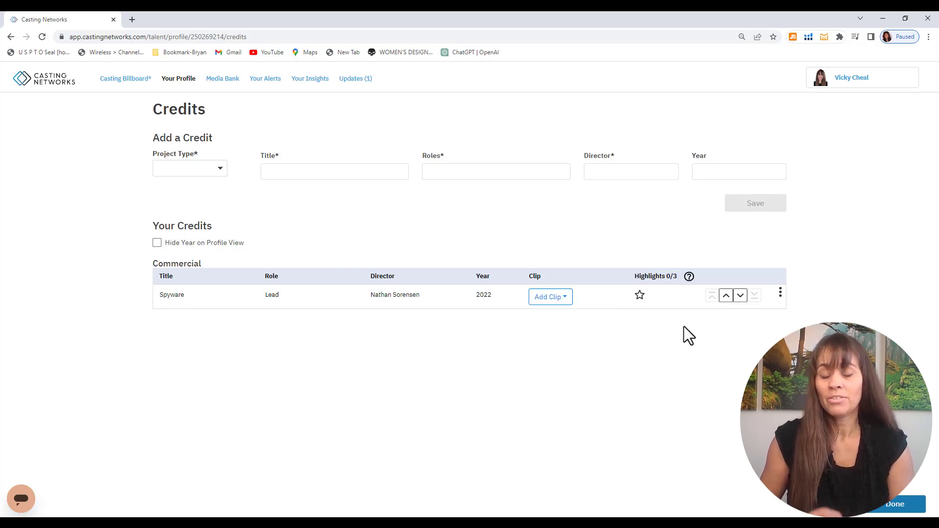
Star the Spyware credit as a highlight and return to the profile page.
{"action": "left_click", "coordinate": [640, 295]}
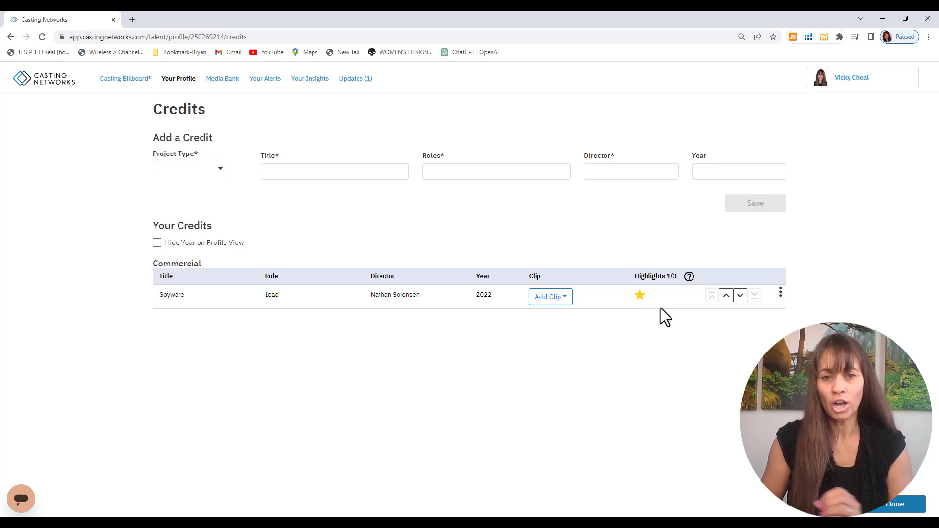
{"action": "left_click", "coordinate": [639, 296]}
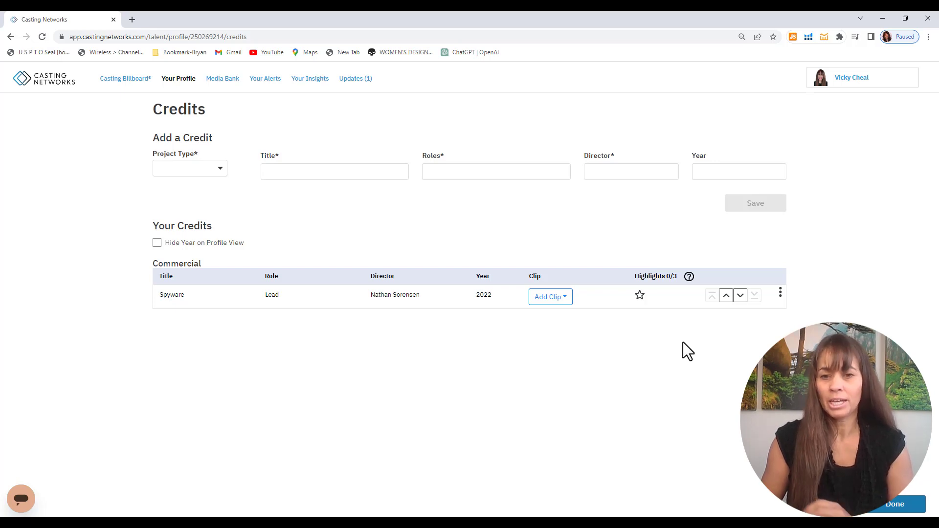
{"action": "left_click", "coordinate": [903, 511]}
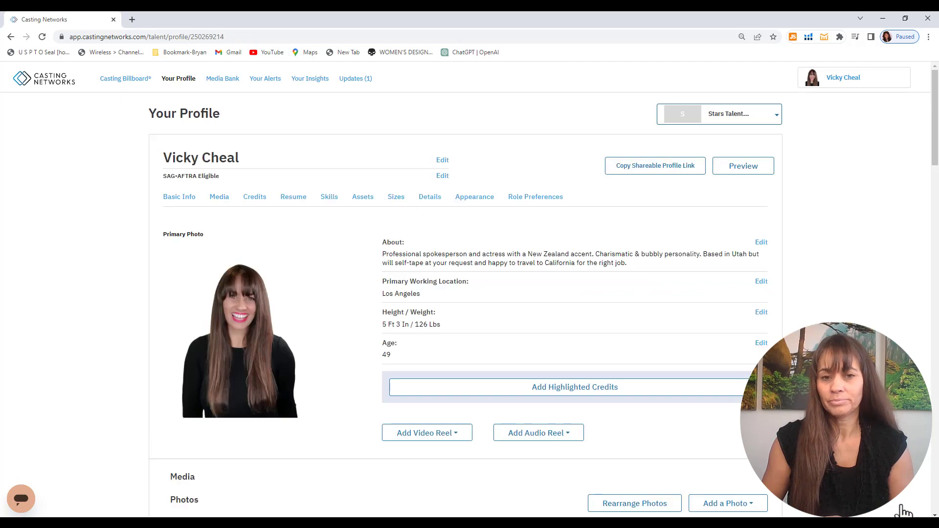
{"action": "left_click", "coordinate": [637, 391]}
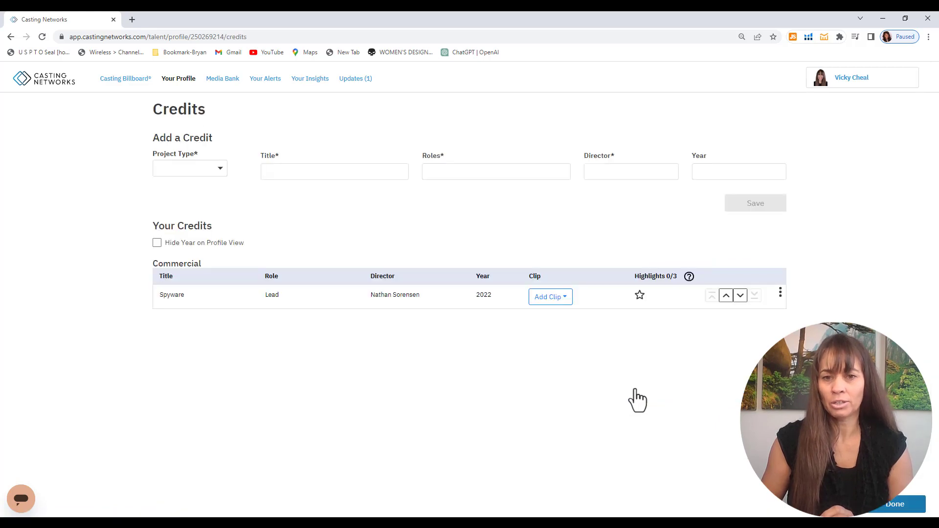
{"action": "left_click", "coordinate": [640, 295]}
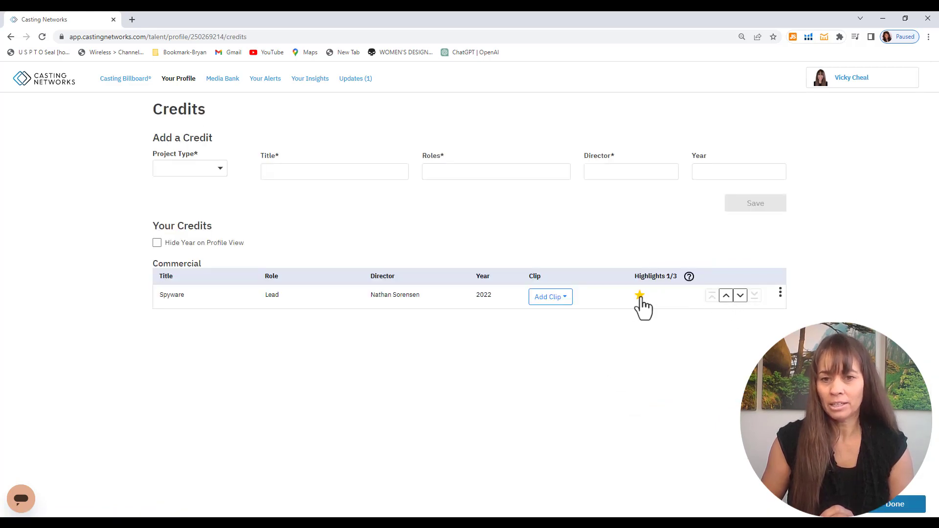
{"action": "left_click", "coordinate": [887, 507]}
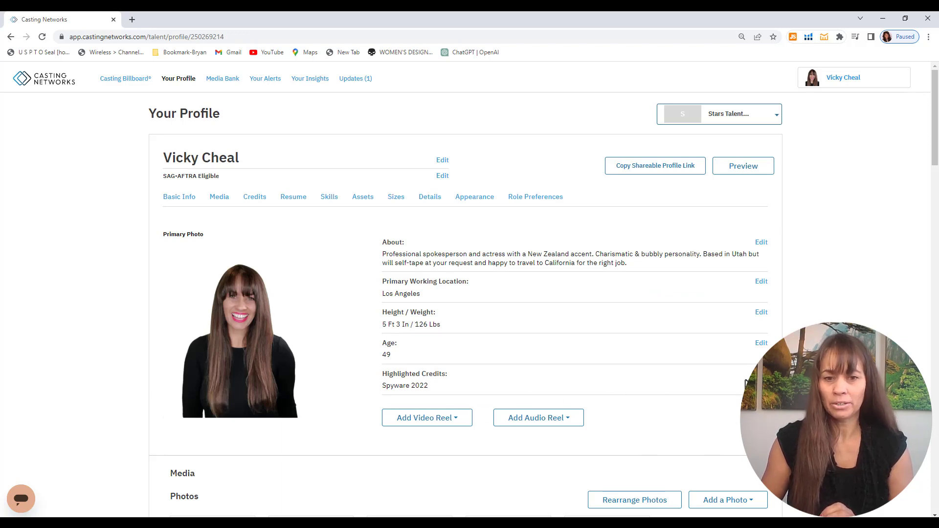
Add the first VideoSpokesperson clip from the Media Bank to the profile's videos.
{"action": "scroll", "coordinate": [638, 387], "scroll_direction": "down", "scroll_amount": 1}
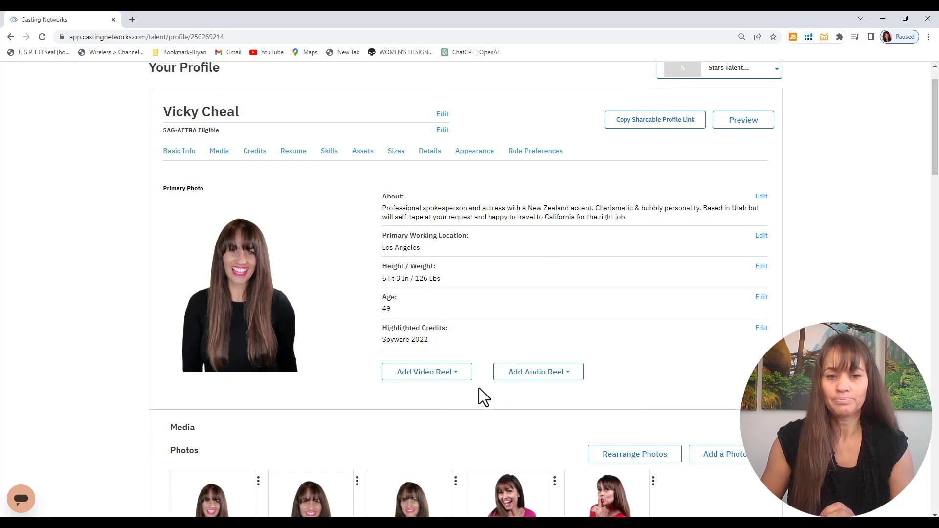
{"action": "scroll", "coordinate": [479, 388], "scroll_direction": "up", "scroll_amount": 1}
{"action": "left_click", "coordinate": [456, 422]}
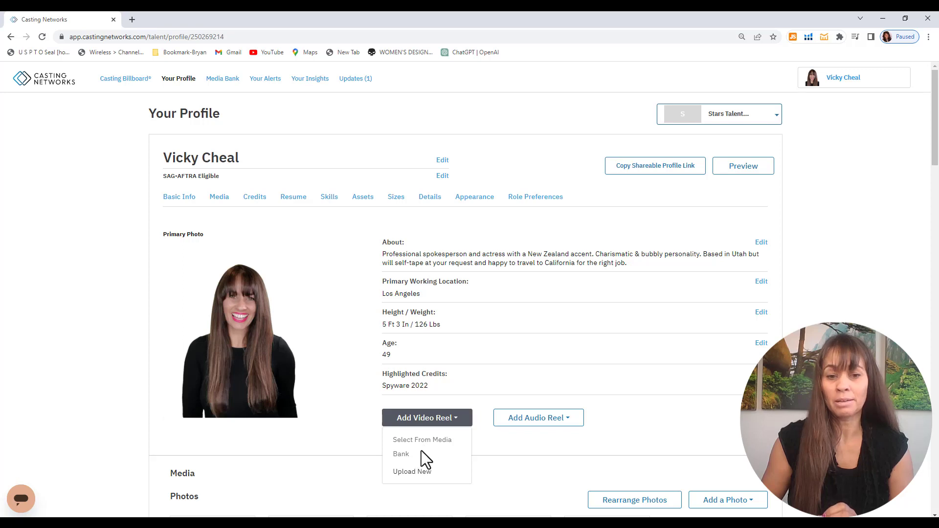
{"action": "left_click", "coordinate": [458, 424]}
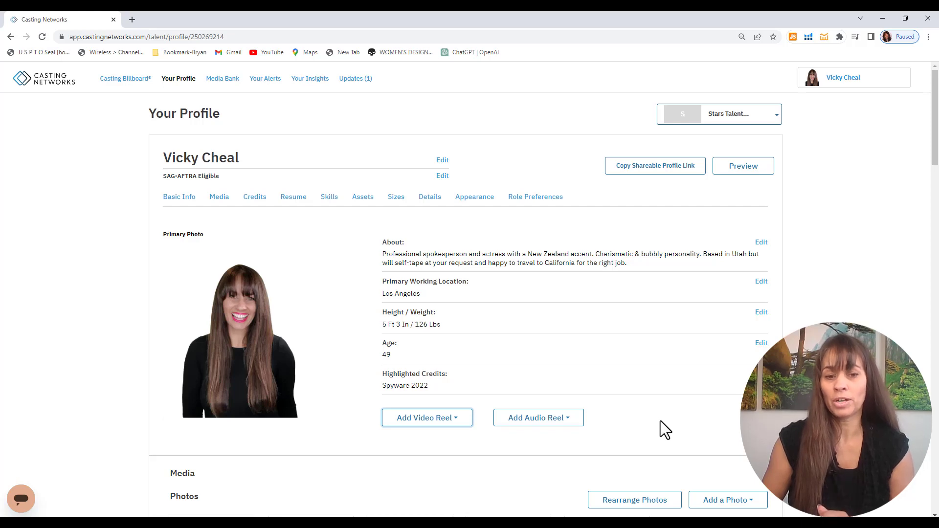
{"action": "scroll", "coordinate": [665, 431], "scroll_direction": "down", "scroll_amount": 9}
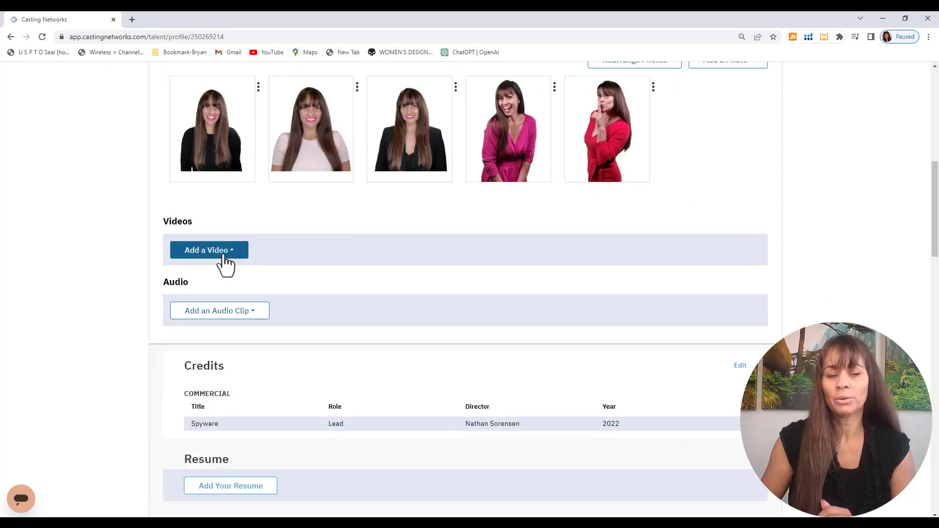
{"action": "left_click", "coordinate": [221, 255]}
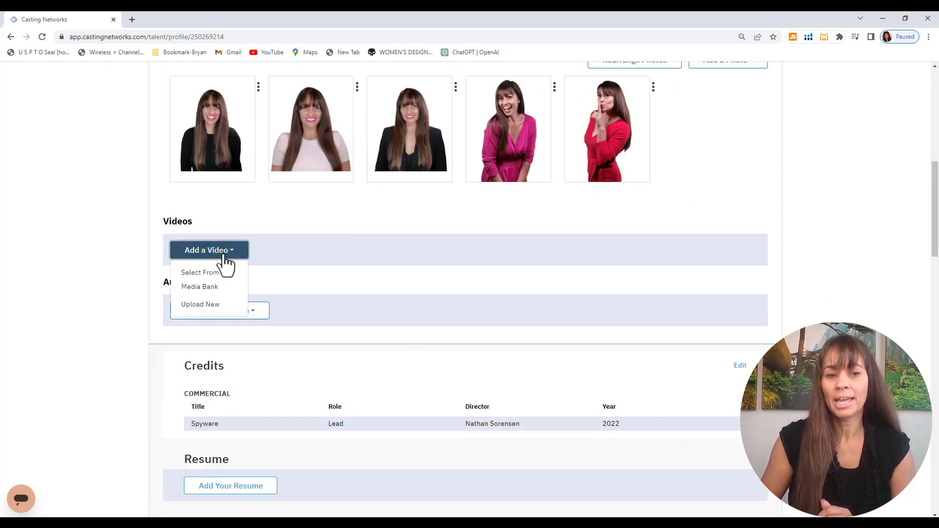
{"action": "left_click", "coordinate": [222, 290]}
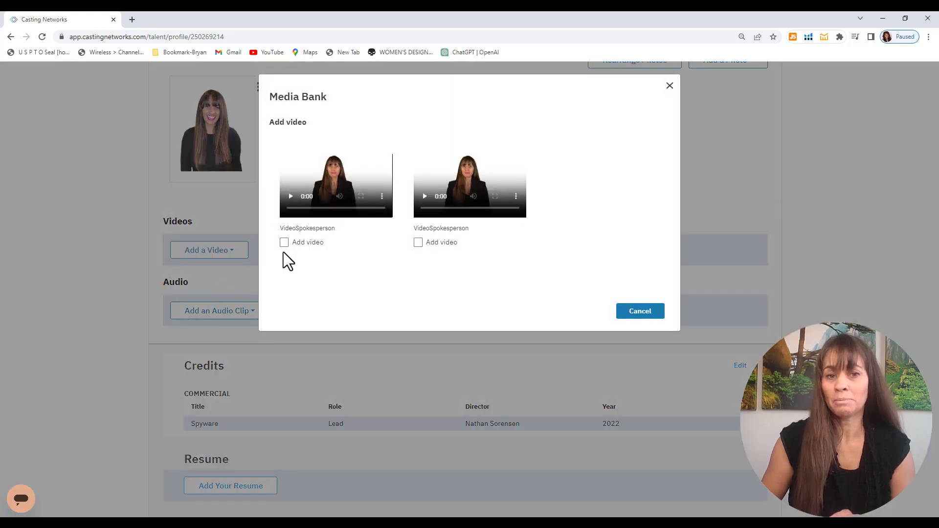
{"action": "left_click", "coordinate": [284, 243]}
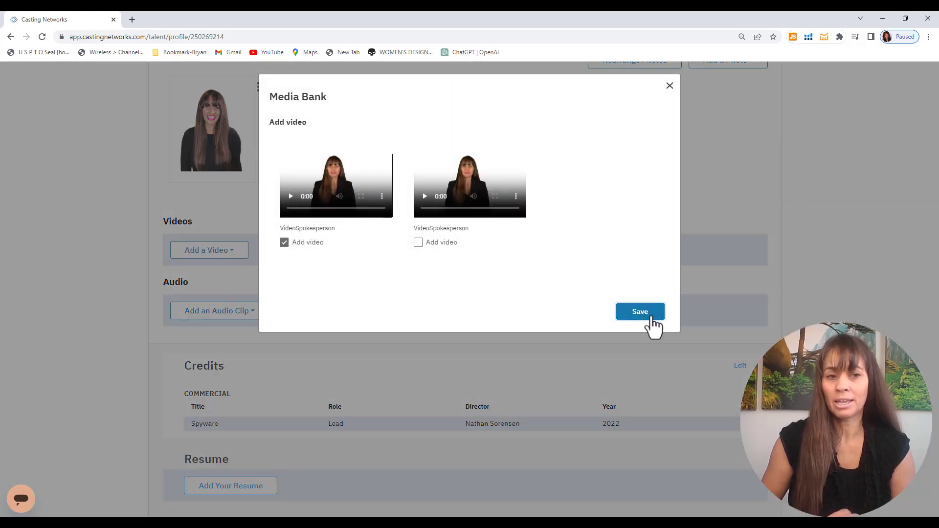
{"action": "left_click", "coordinate": [653, 318]}
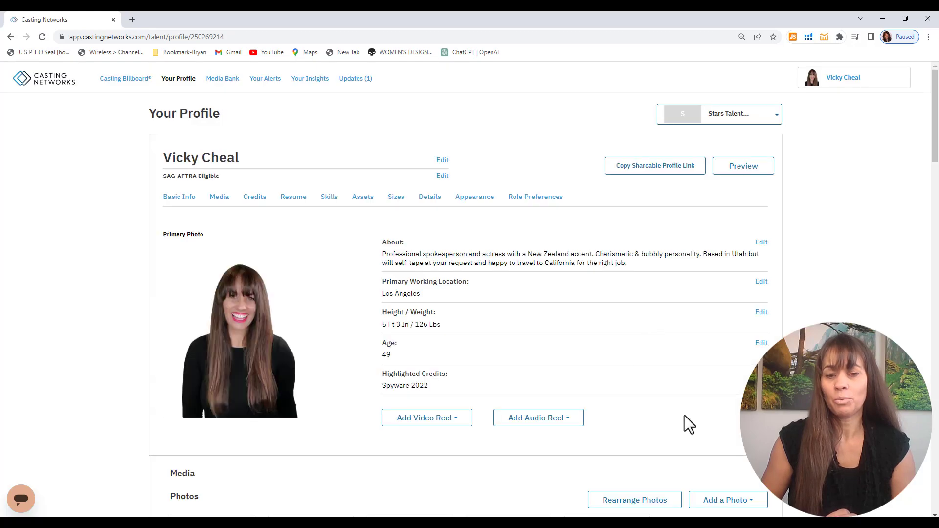
Set that VideoSpokesperson clip from the Media Bank as the video reel.
{"action": "scroll", "coordinate": [684, 431], "scroll_direction": "down", "scroll_amount": 5}
{"action": "scroll", "coordinate": [681, 443], "scroll_direction": "down", "scroll_amount": 2}
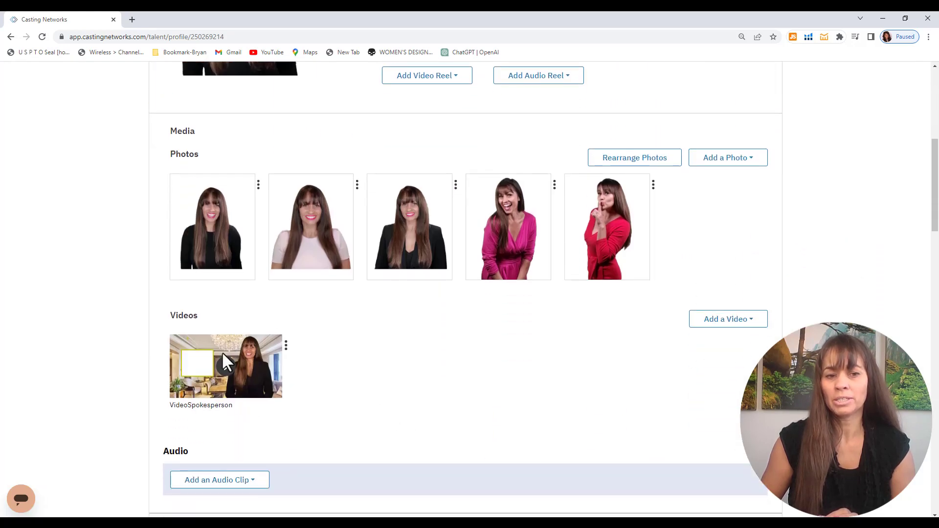
{"action": "scroll", "coordinate": [536, 428], "scroll_direction": "up", "scroll_amount": 4}
{"action": "scroll", "coordinate": [521, 436], "scroll_direction": "up", "scroll_amount": 3}
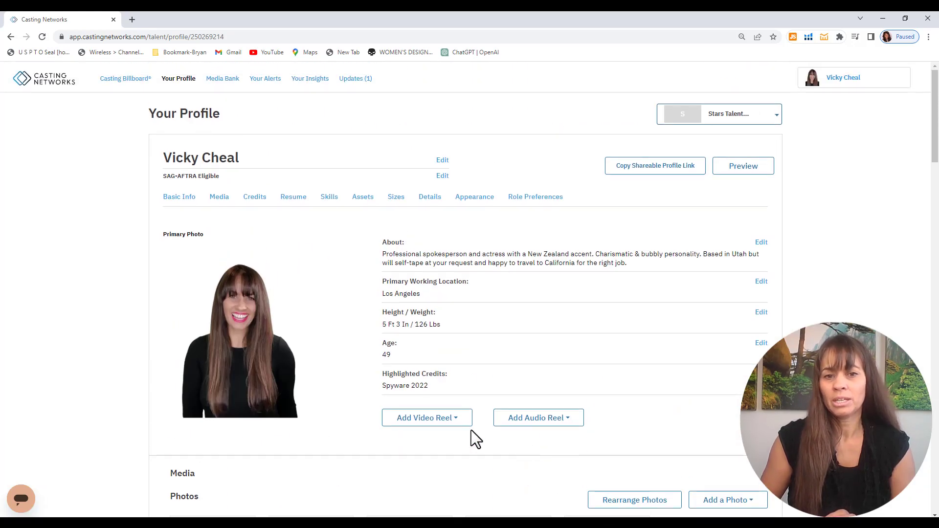
{"action": "left_click", "coordinate": [457, 421]}
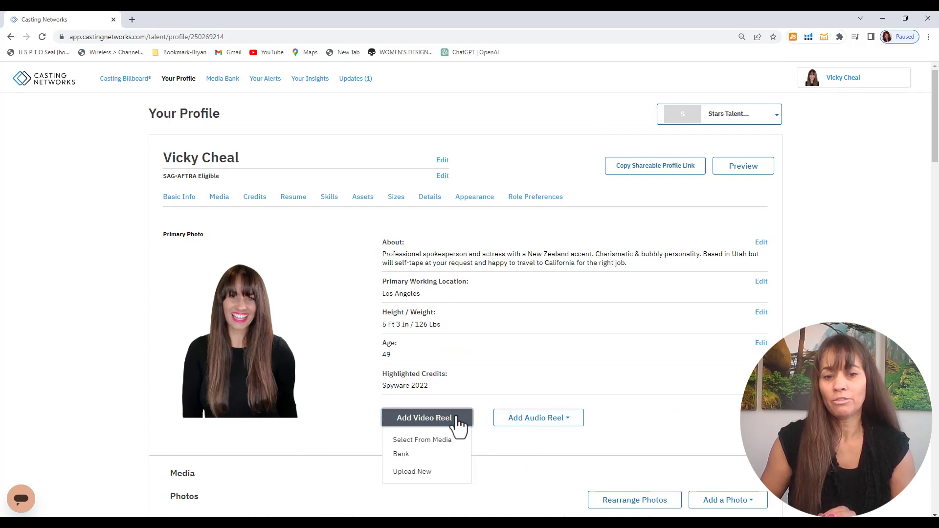
{"action": "left_click", "coordinate": [437, 453]}
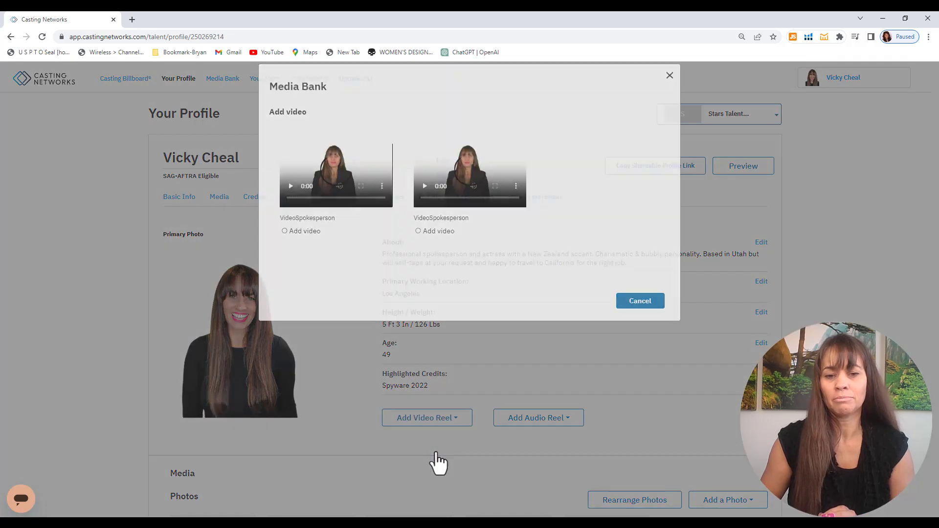
{"action": "left_click", "coordinate": [284, 241]}
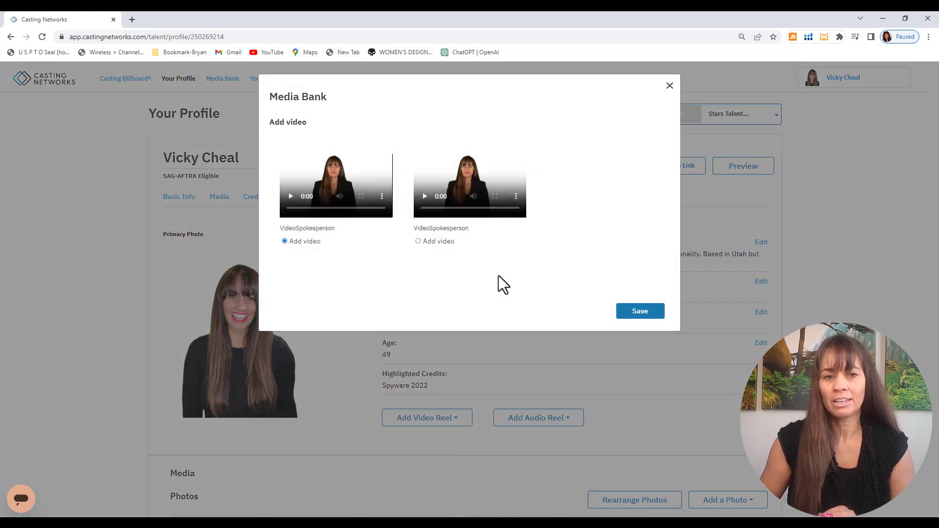
{"action": "left_click", "coordinate": [651, 315]}
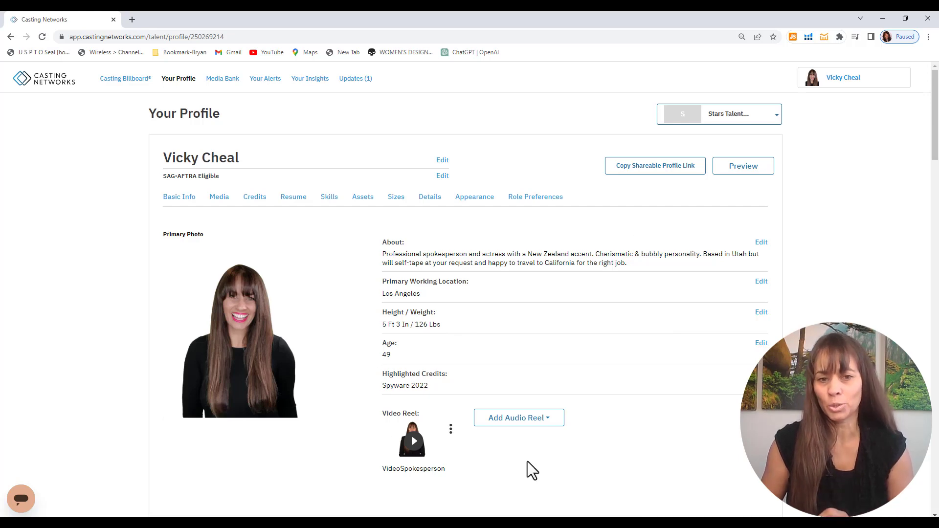
Add the first voice-only clip from the Media Bank to the profile's audio.
{"action": "left_click", "coordinate": [543, 421]}
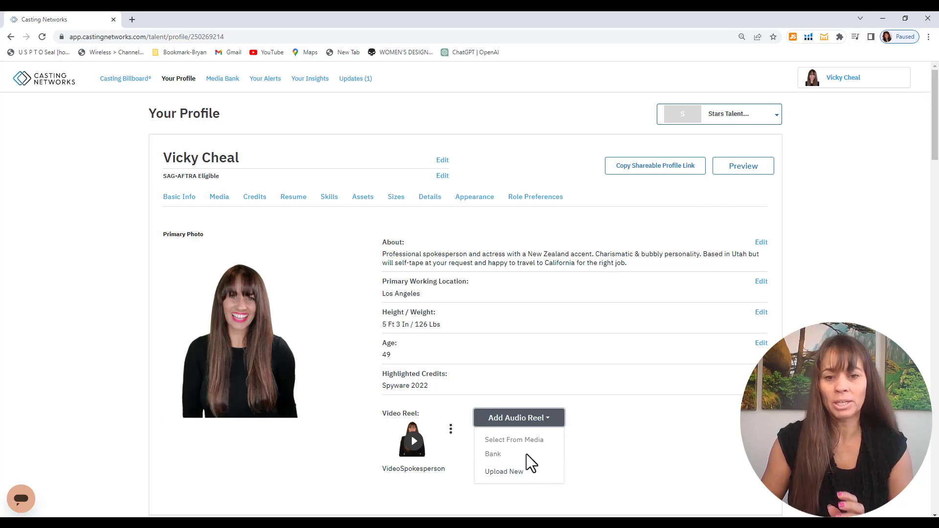
{"action": "left_click", "coordinate": [562, 423]}
{"action": "scroll", "coordinate": [616, 485], "scroll_direction": "down", "scroll_amount": 7}
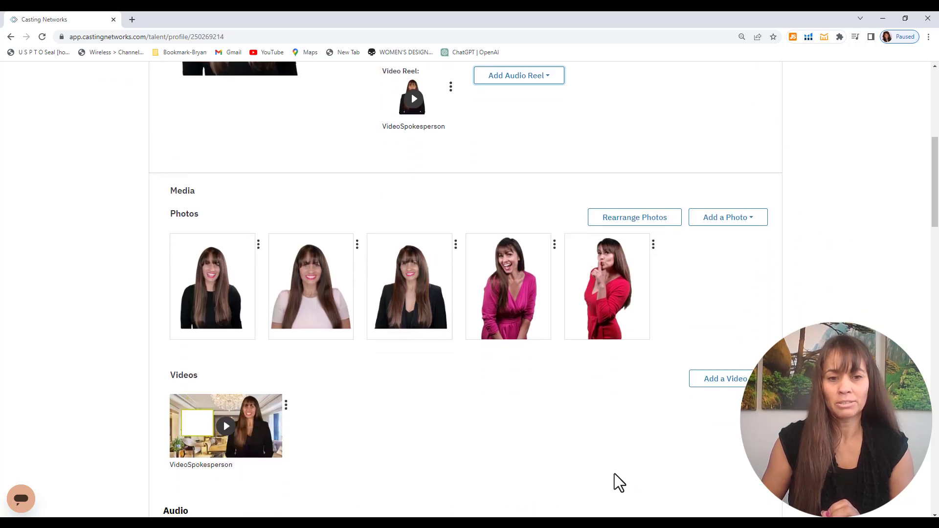
{"action": "scroll", "coordinate": [614, 474], "scroll_direction": "down", "scroll_amount": 3}
{"action": "left_click", "coordinate": [236, 400]}
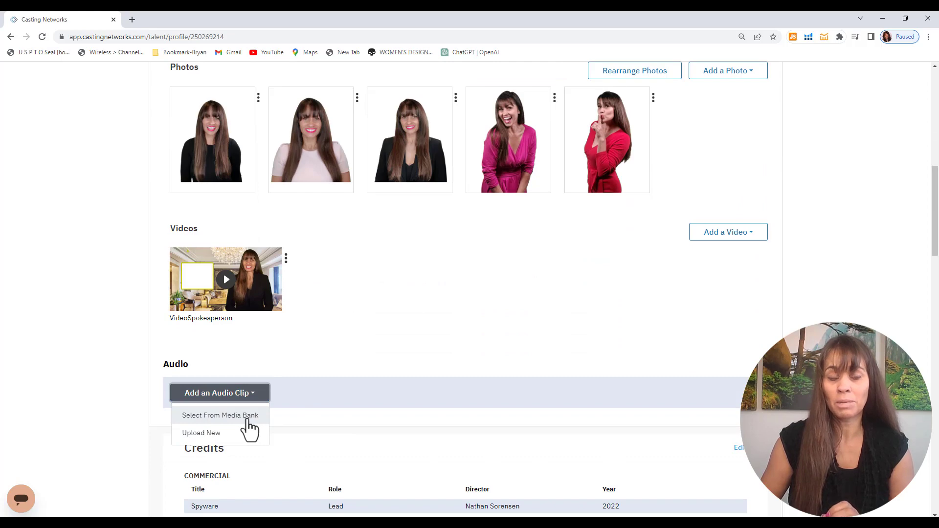
{"action": "left_click", "coordinate": [247, 421]}
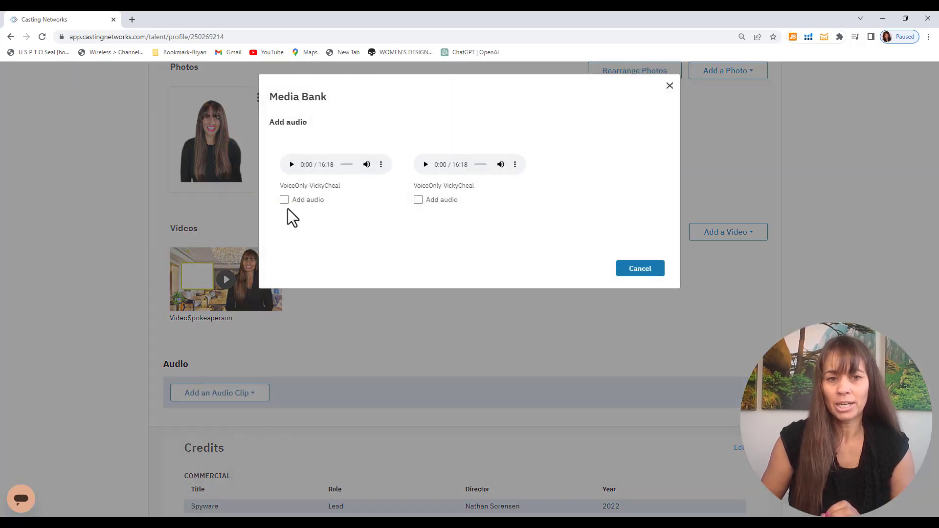
{"action": "left_click", "coordinate": [284, 200]}
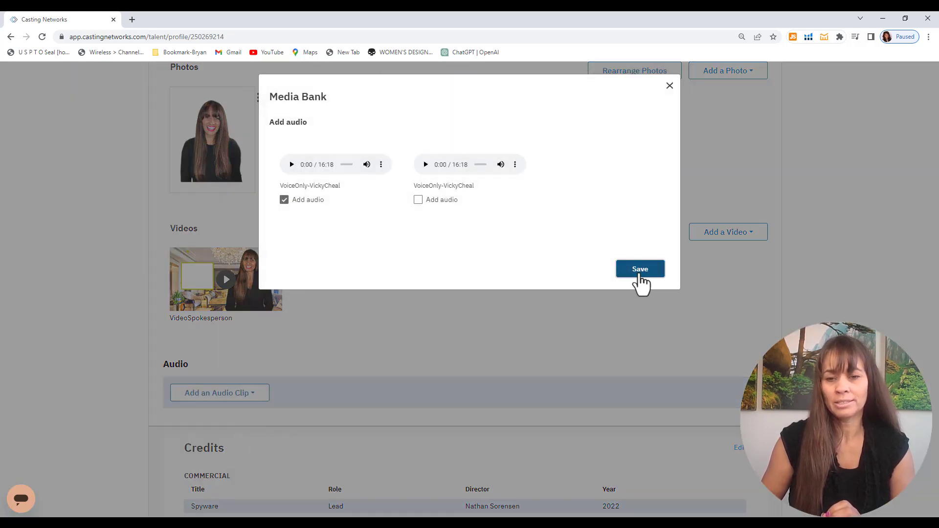
{"action": "left_click", "coordinate": [640, 275]}
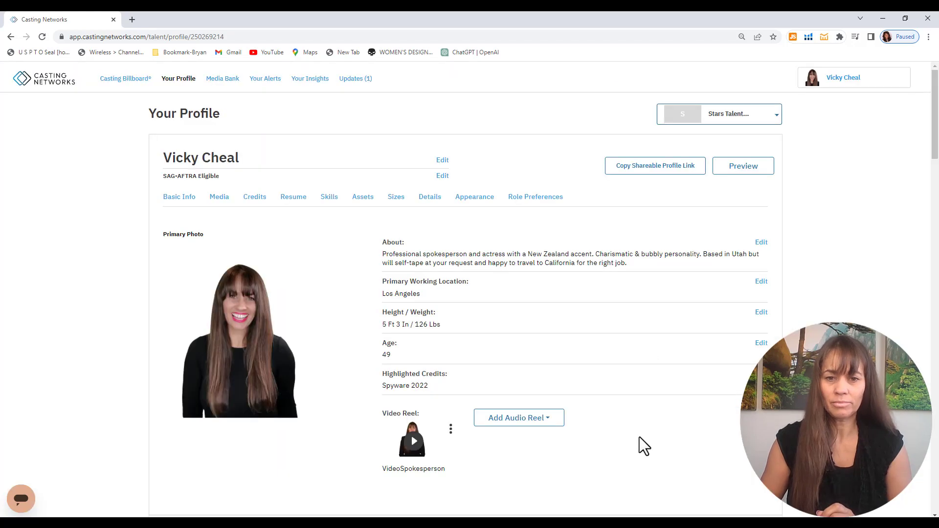
Set the VoiceOnly clip from the Media Bank as the audio reel.
{"action": "left_click", "coordinate": [543, 422]}
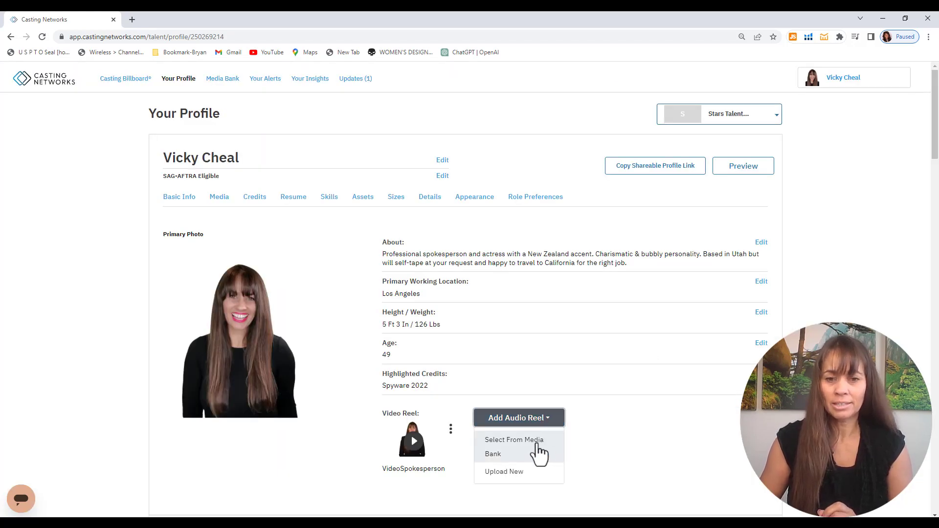
{"action": "left_click", "coordinate": [540, 454]}
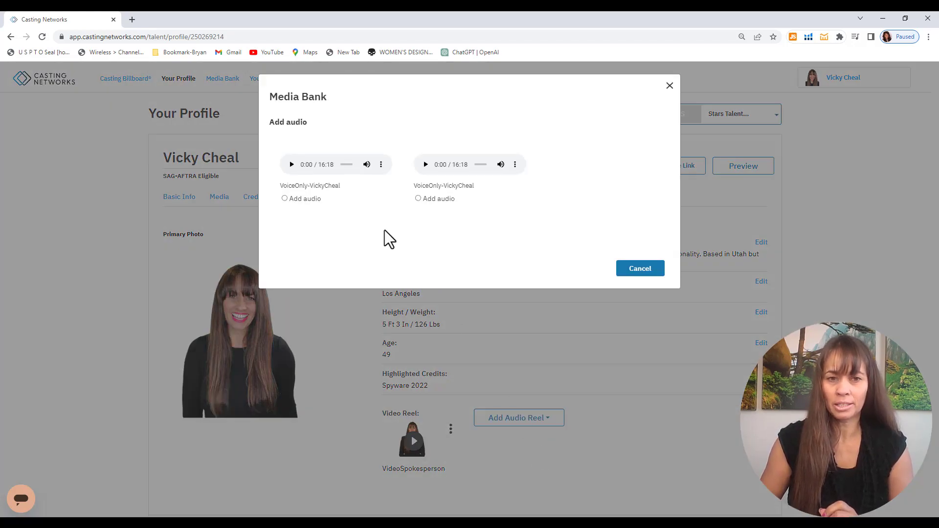
{"action": "left_click", "coordinate": [285, 198]}
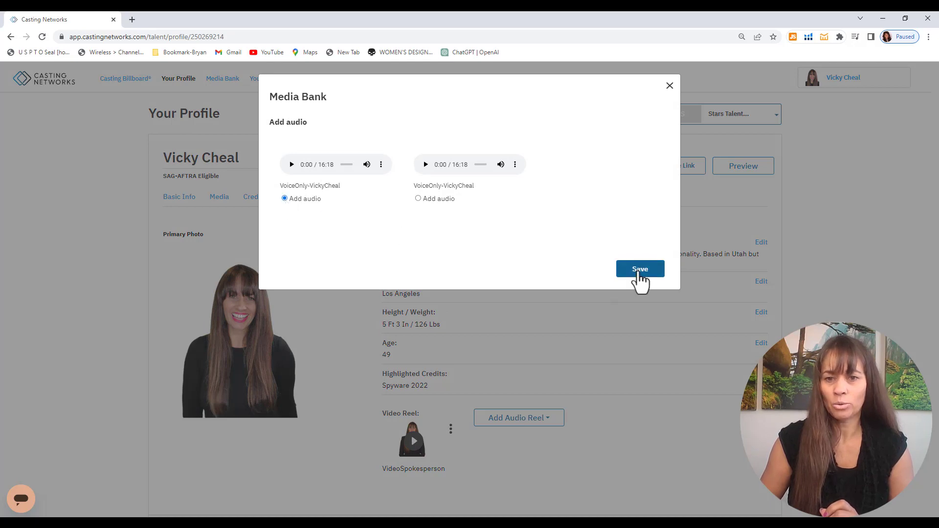
{"action": "left_click", "coordinate": [641, 270]}
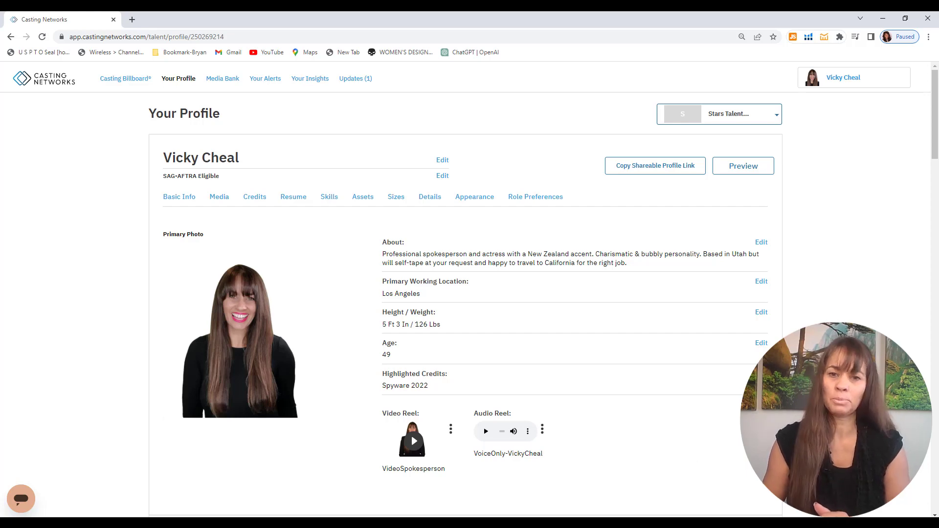
{"action": "scroll", "coordinate": [465, 289], "scroll_direction": "down", "scroll_amount": 6}
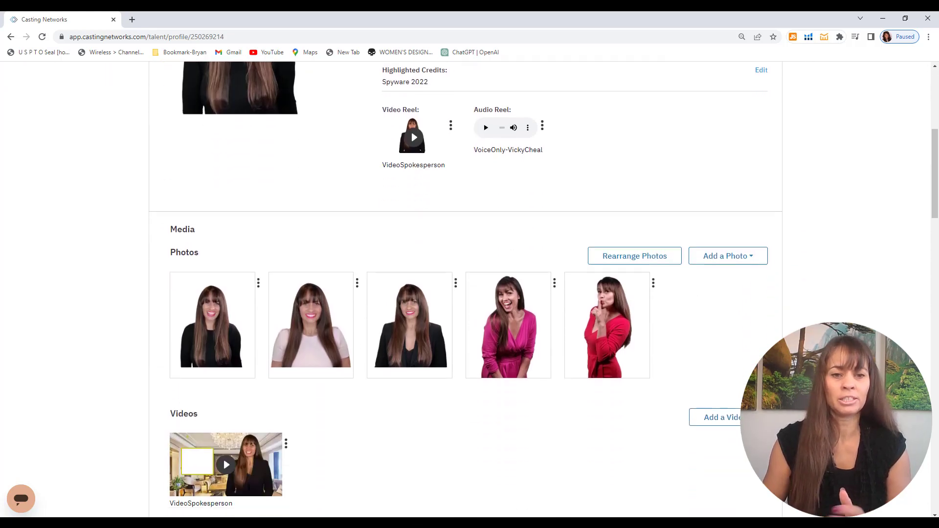
{"action": "scroll", "coordinate": [464, 288], "scroll_direction": "down", "scroll_amount": 10}
{"action": "scroll", "coordinate": [465, 289], "scroll_direction": "up", "scroll_amount": 1}
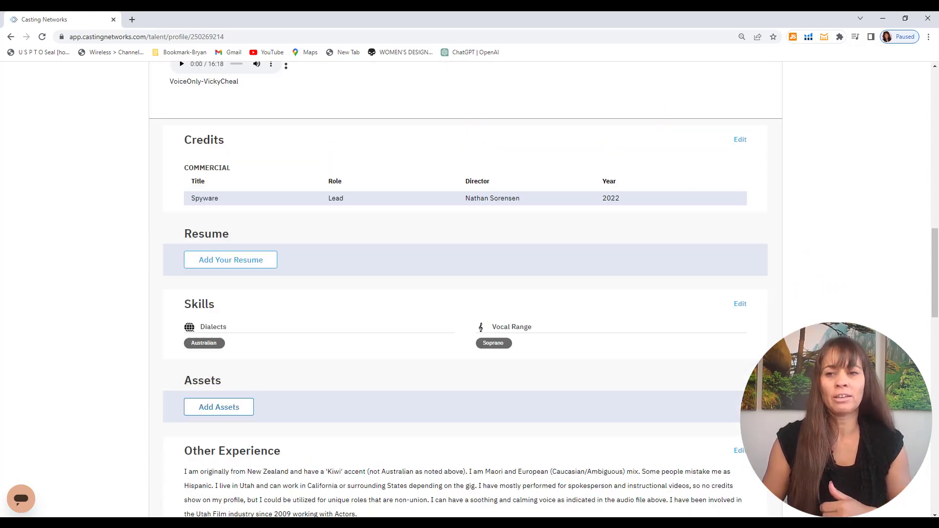
{"action": "scroll", "coordinate": [465, 289], "scroll_direction": "up", "scroll_amount": 15}
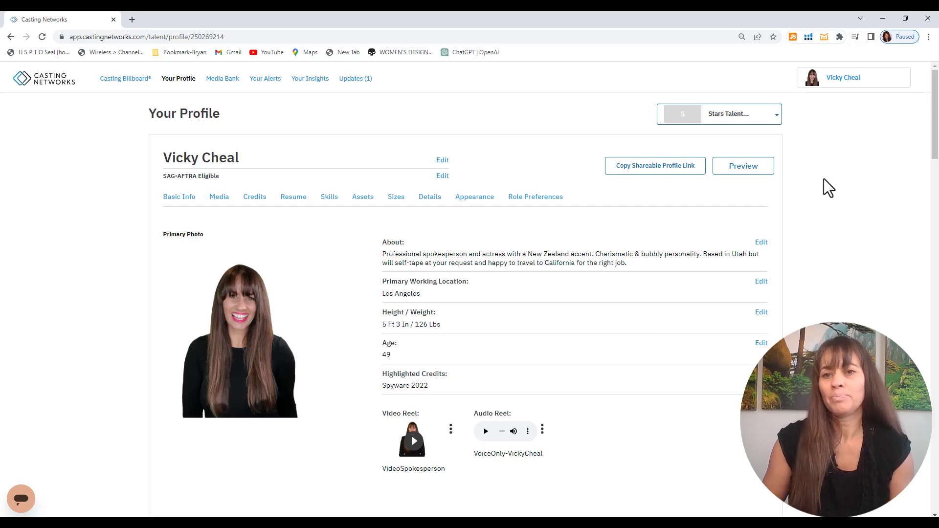
{"action": "left_click", "coordinate": [776, 122]}
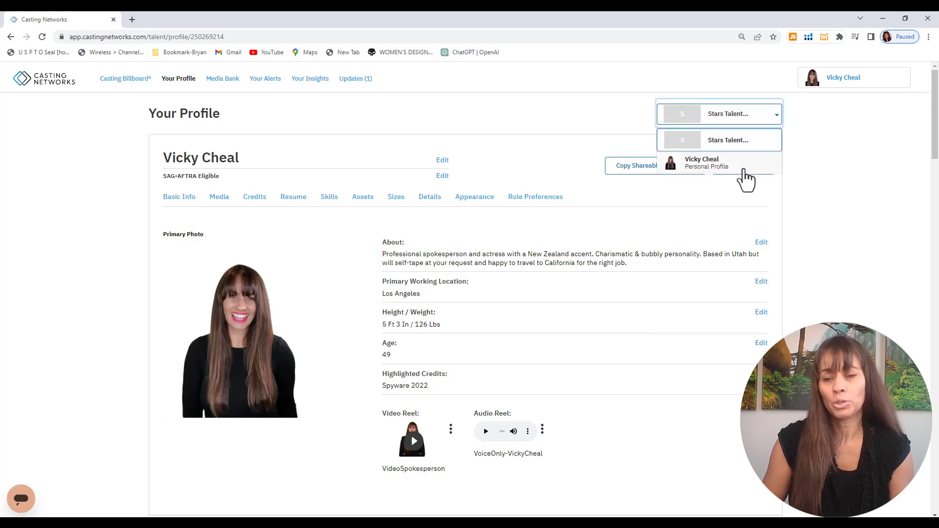
{"action": "left_click", "coordinate": [743, 170]}
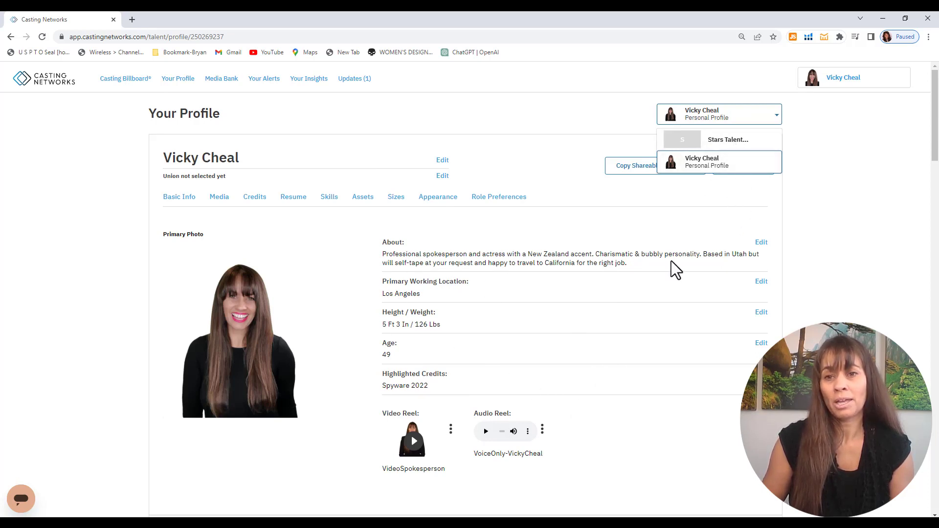
{"action": "left_click", "coordinate": [740, 142]}
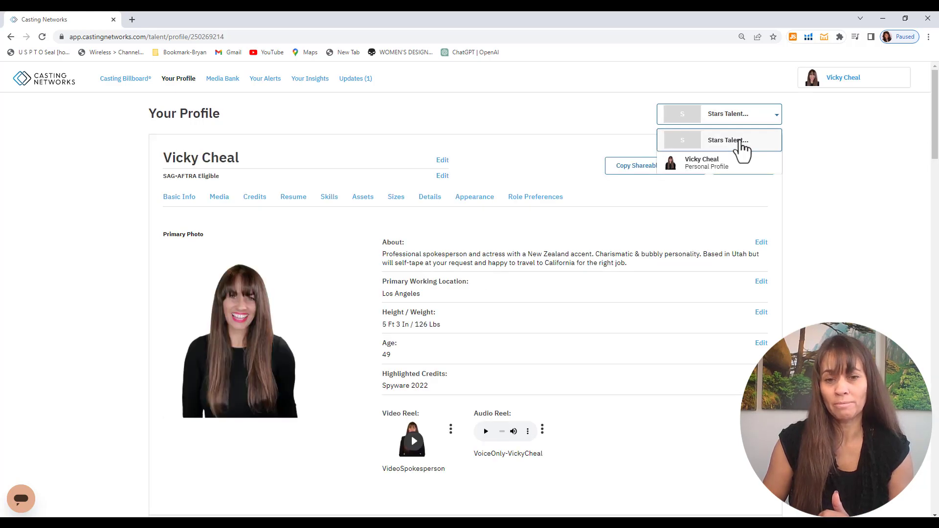